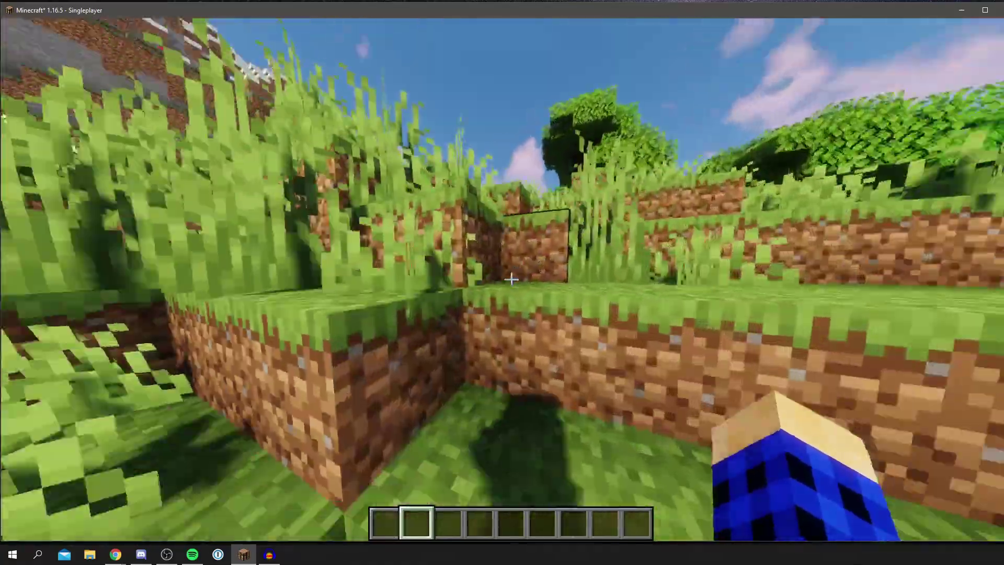
Step: Walk through the shaded tall grass past a cow to the mountain's foot and look up its slope
key(w)
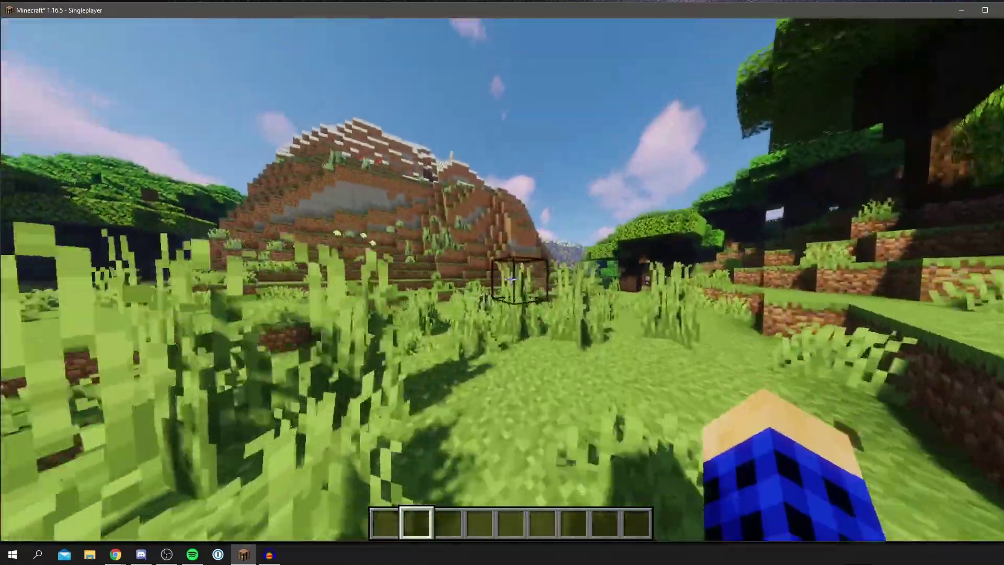
key(w)
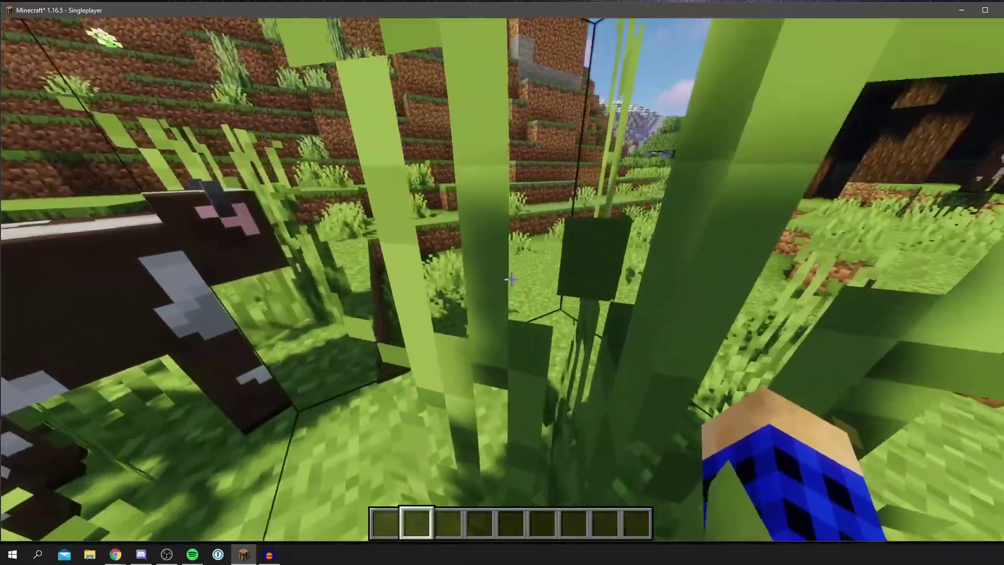
key(w)
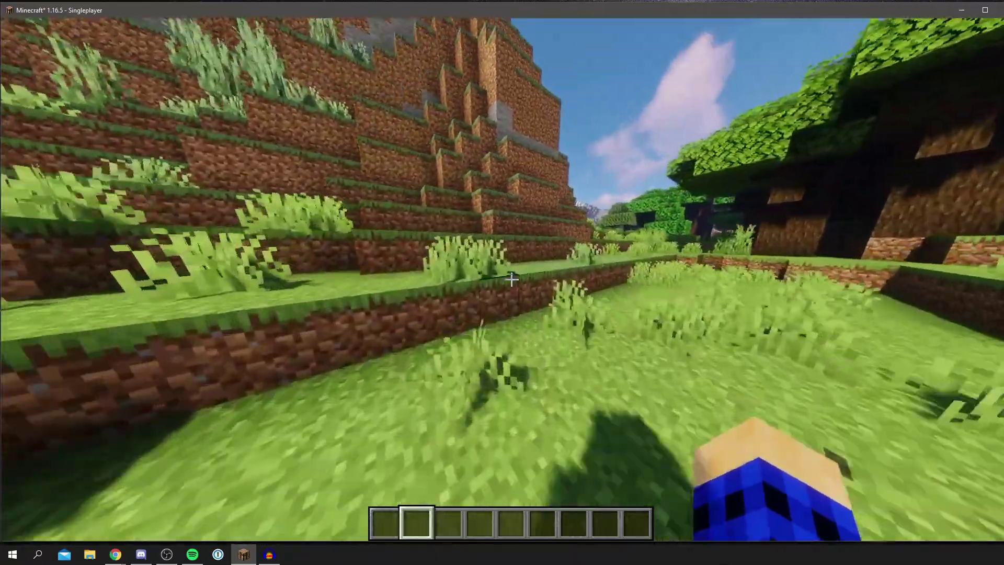
key(w)
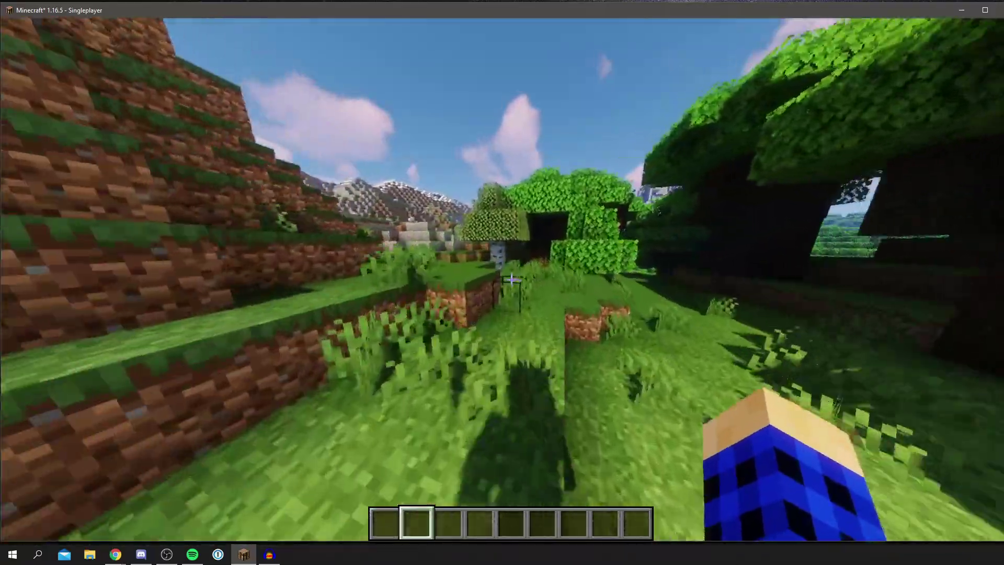
key(w)
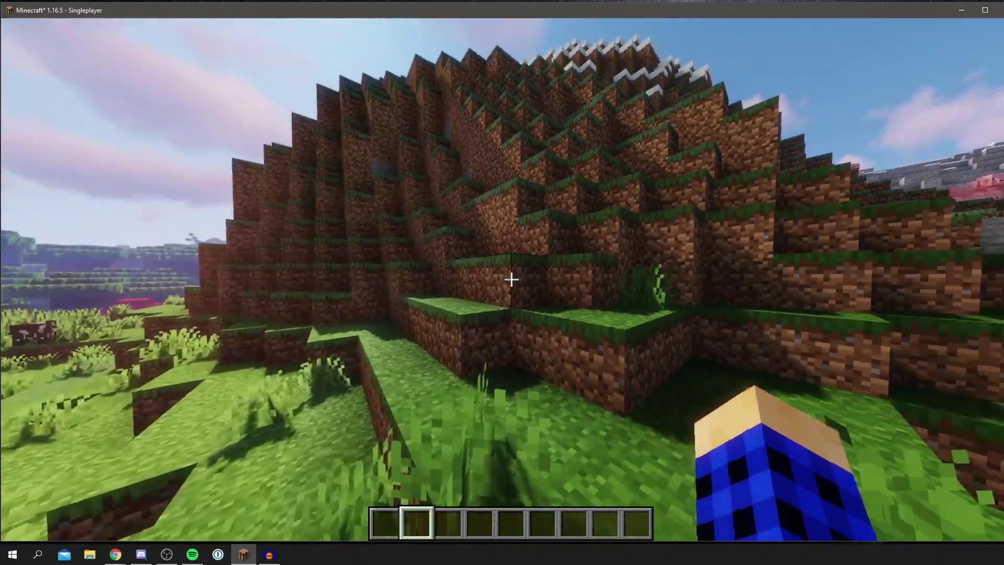
key(w)
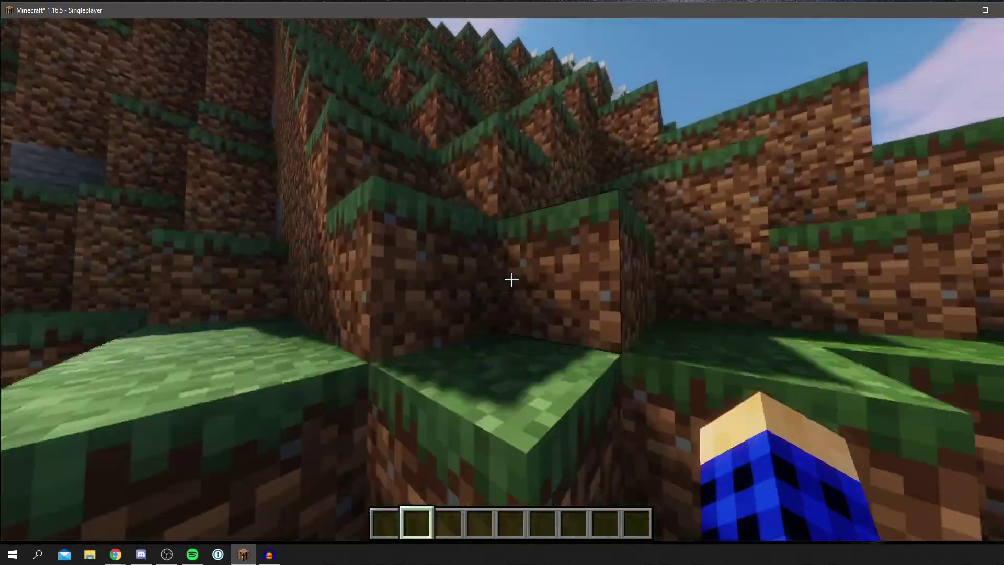
key(w)
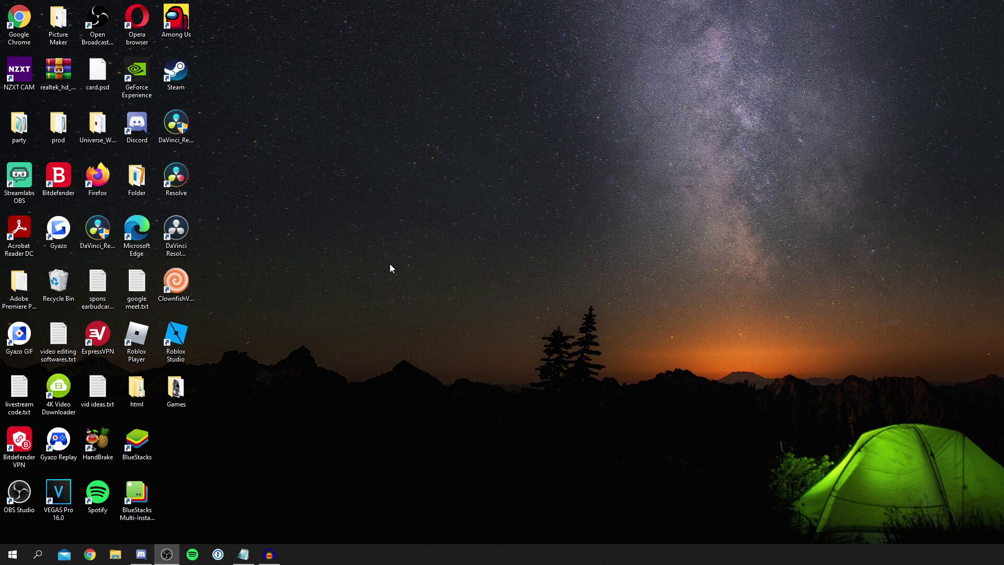
Step: Find Minecraft Launcher with a Windows search for 'mine' and launch it
click(37, 554)
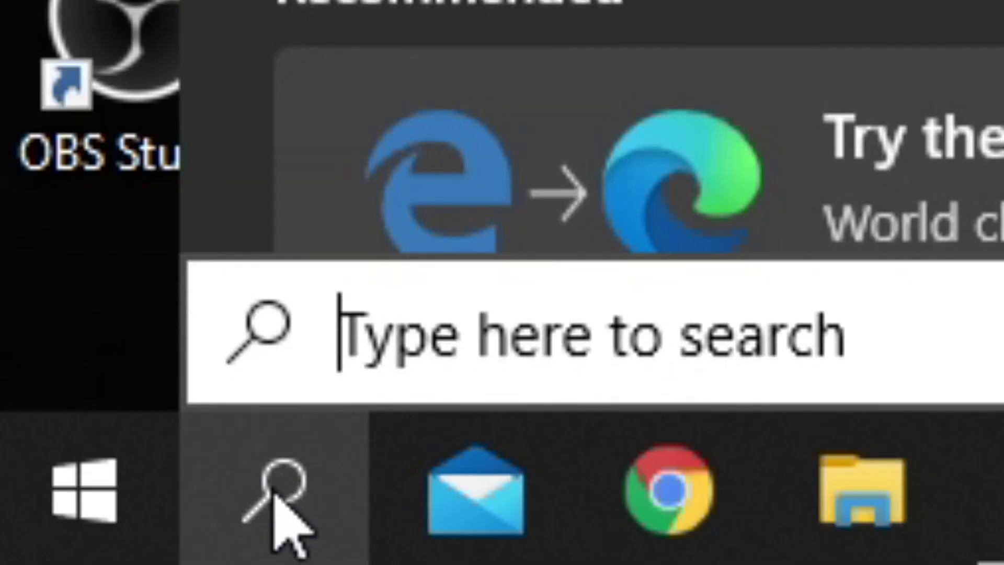
text(mine)
click(152, 277)
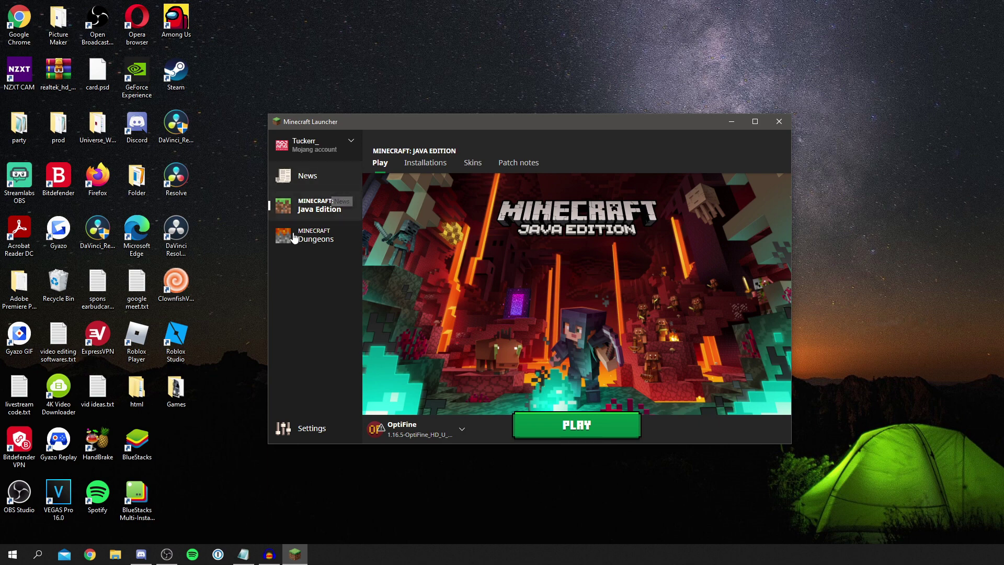
Step: Select the Latest release 1.16.5 installation, start the game, then close its window
click(427, 428)
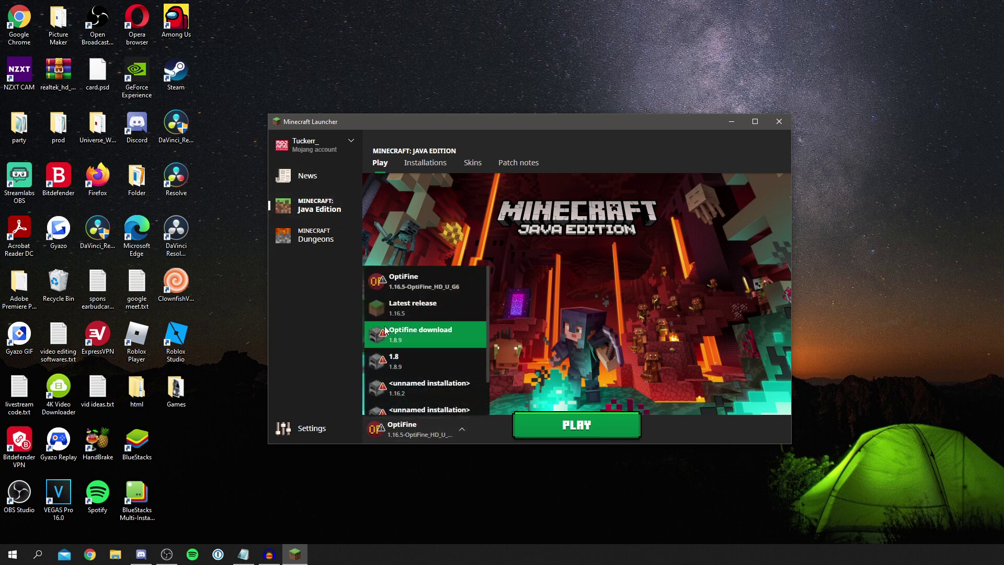
click(408, 312)
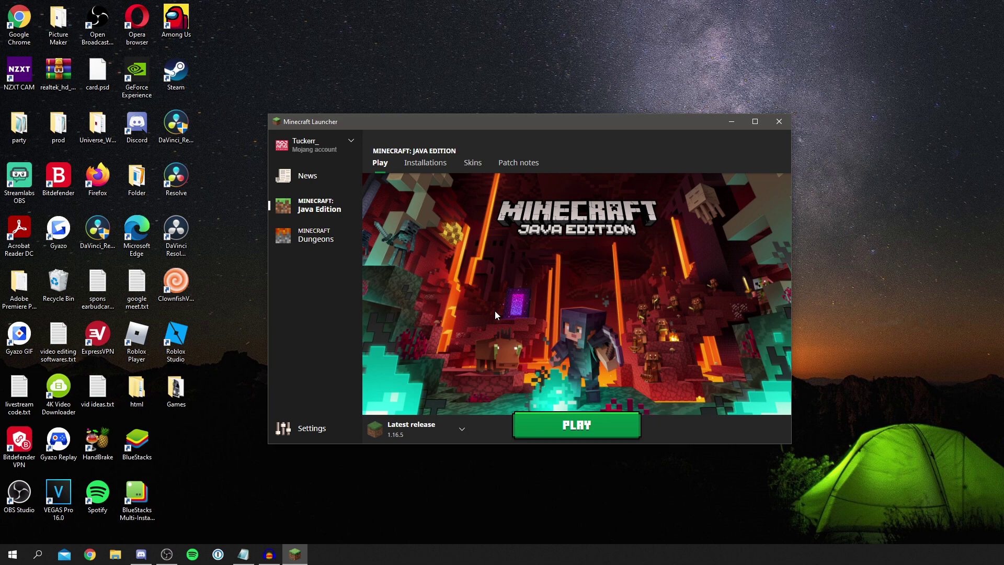
click(566, 422)
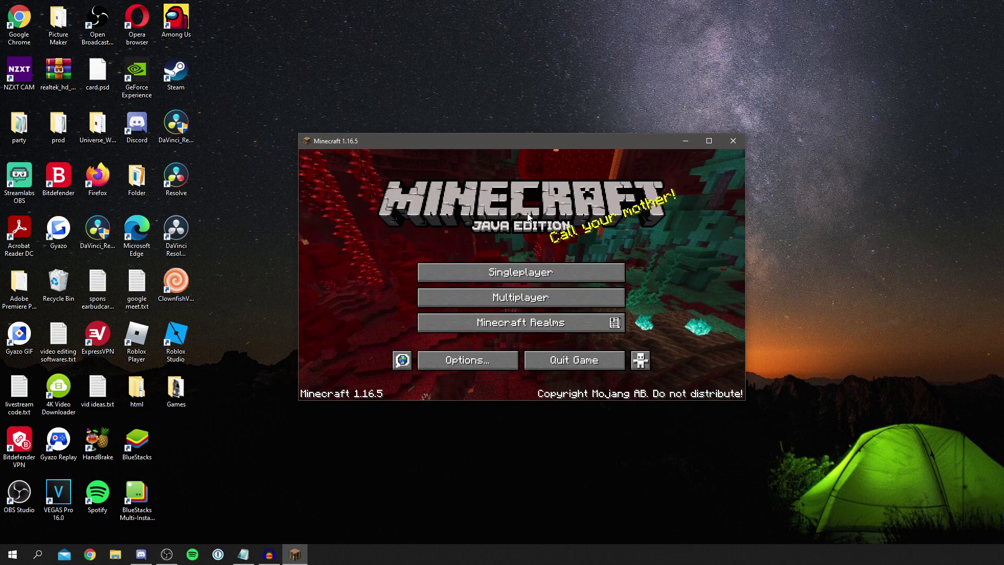
click(732, 141)
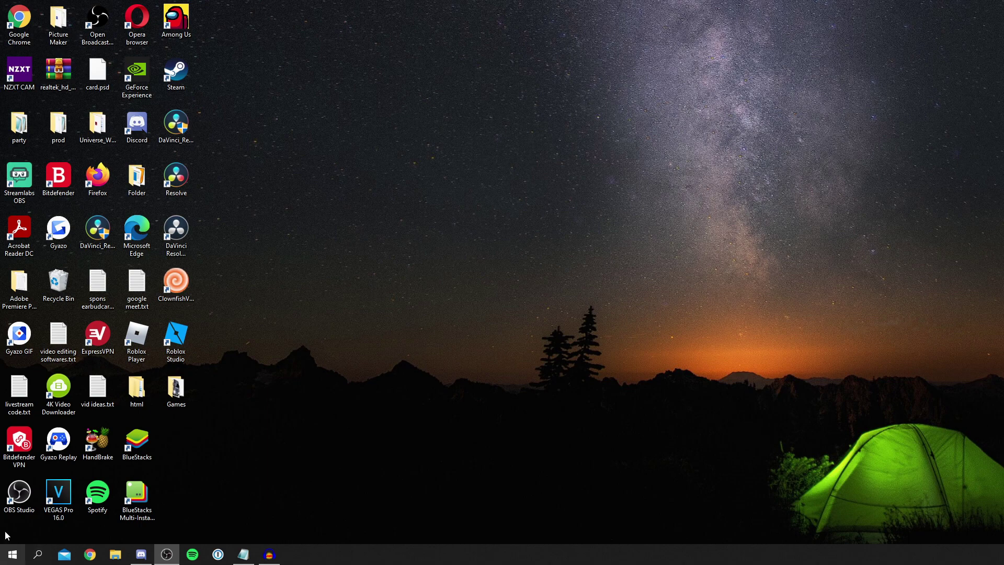
Step: Search Google for 'optifine' and open the official optifine.net site
click(90, 557)
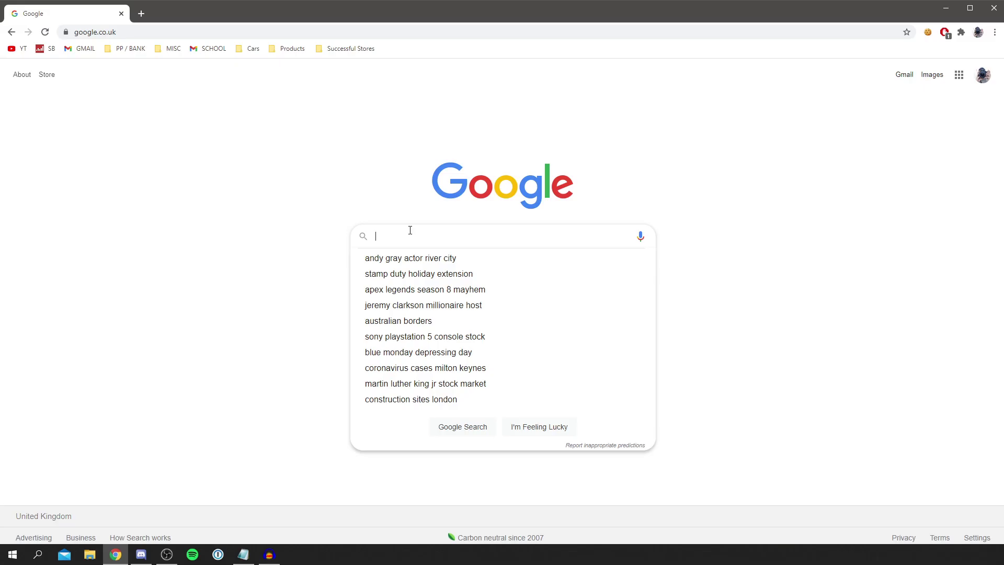
text(optifine)
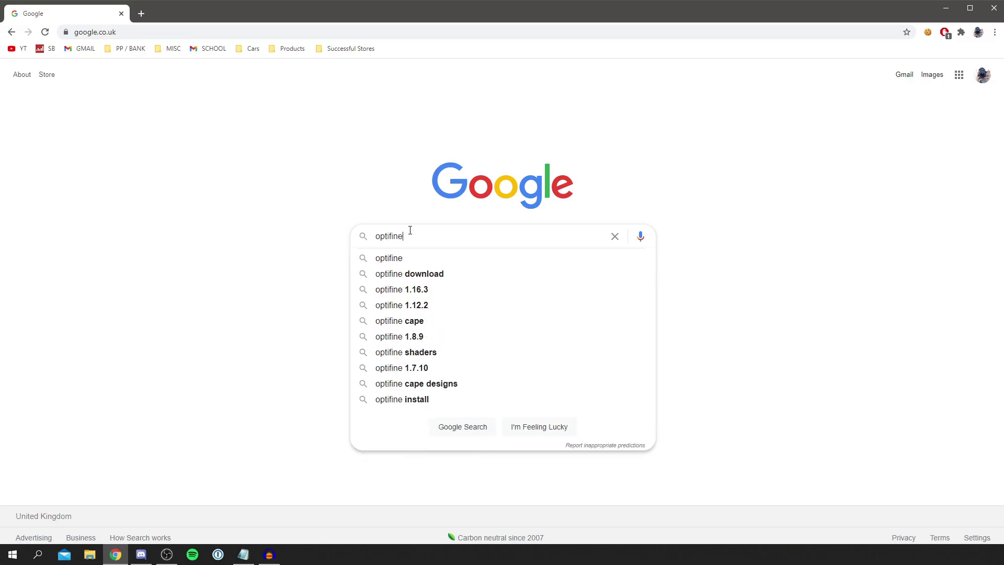
key(Return)
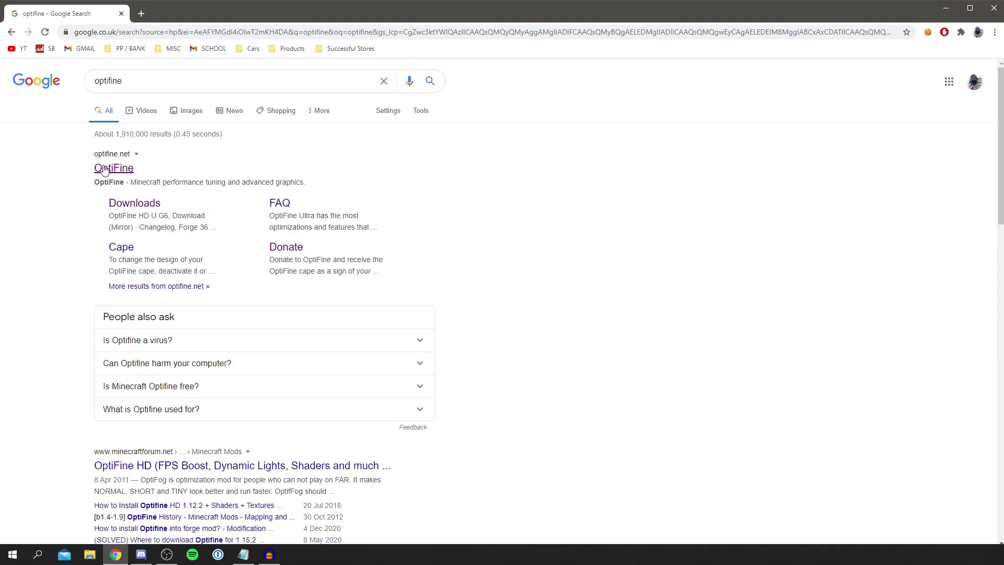
click(116, 171)
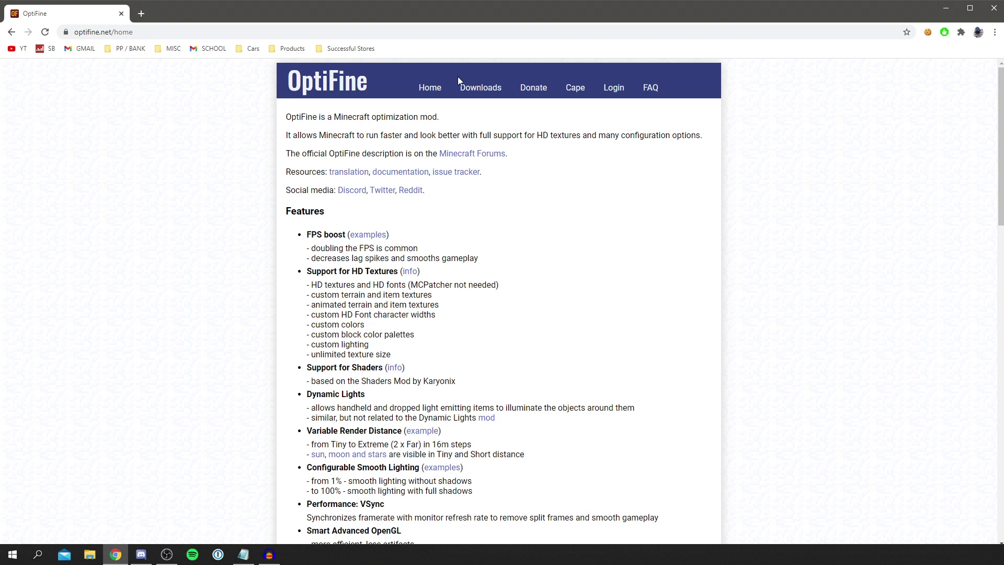
Step: On Downloads, show all versions and download the 1.16.5 build, skipping the ad page
click(483, 89)
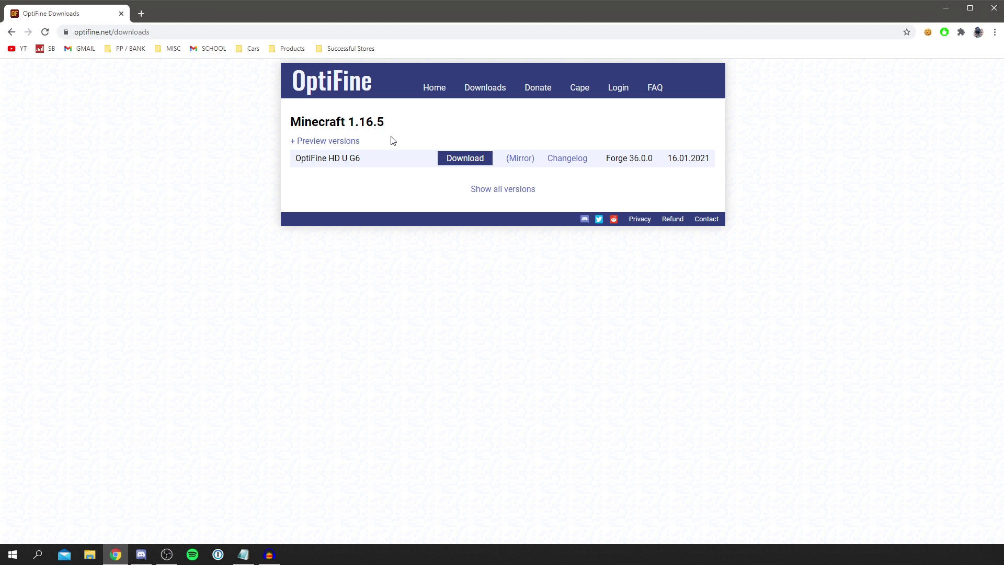
click(516, 190)
scroll(425, 194, down, 5)
scroll(397, 194, up, 5)
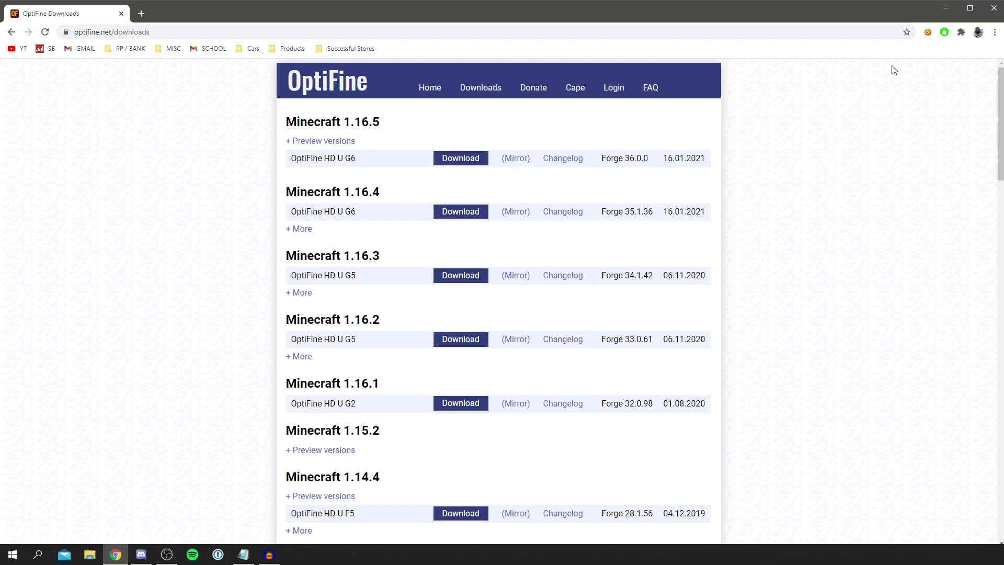
click(462, 164)
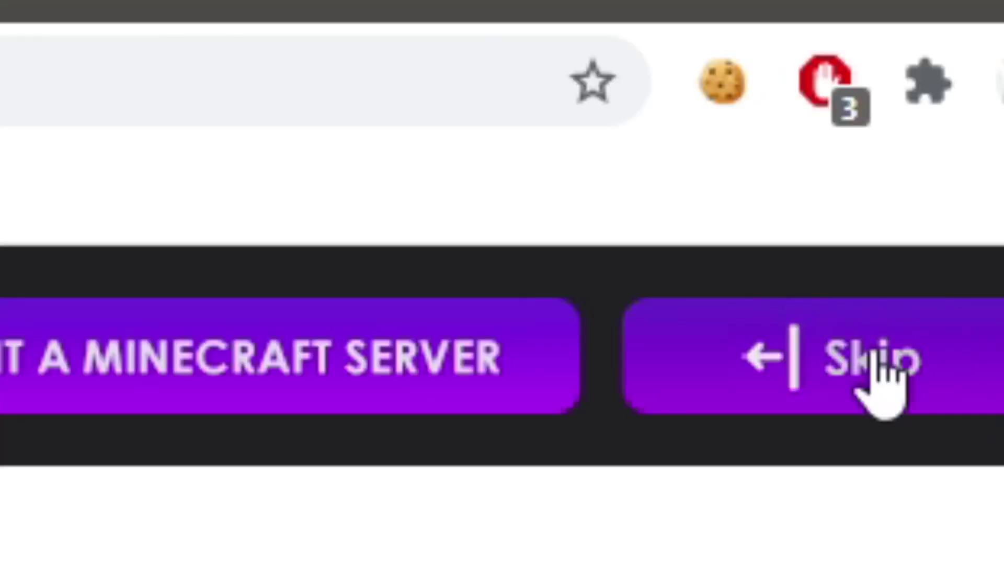
click(822, 416)
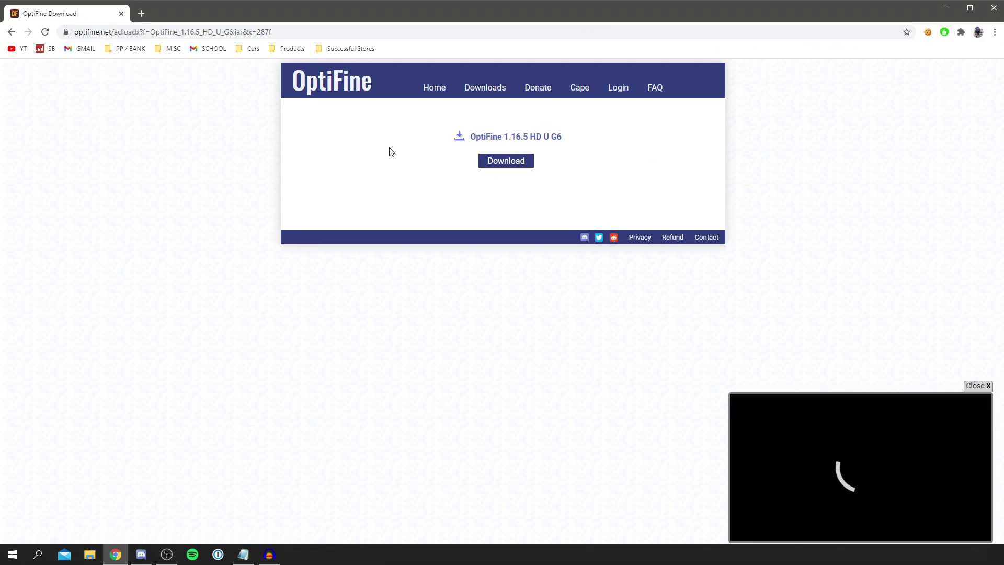
Step: Download and keep the OptiFine 1.16.5 jar, open java.com via a 'java' search, then launch the jar
click(508, 164)
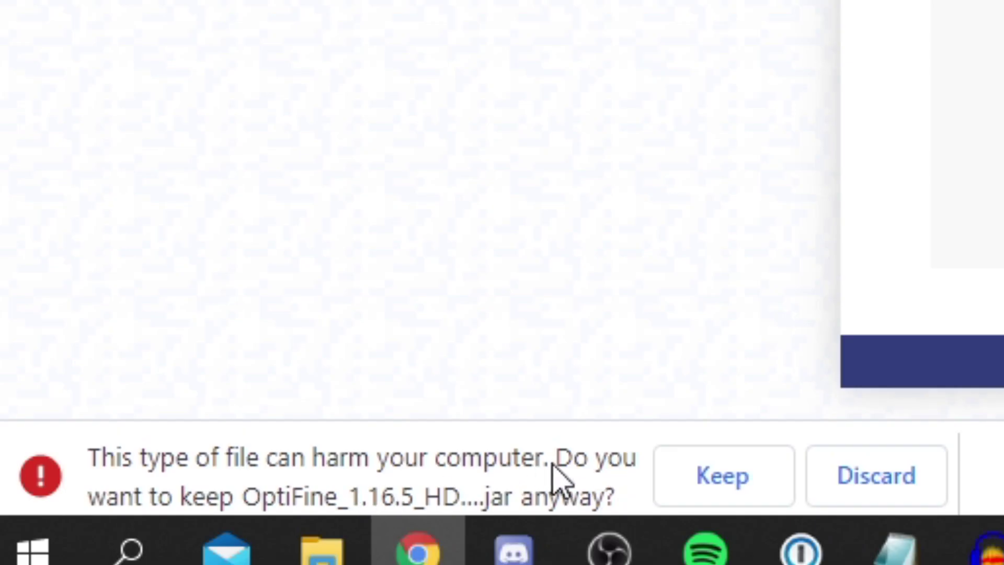
click(721, 476)
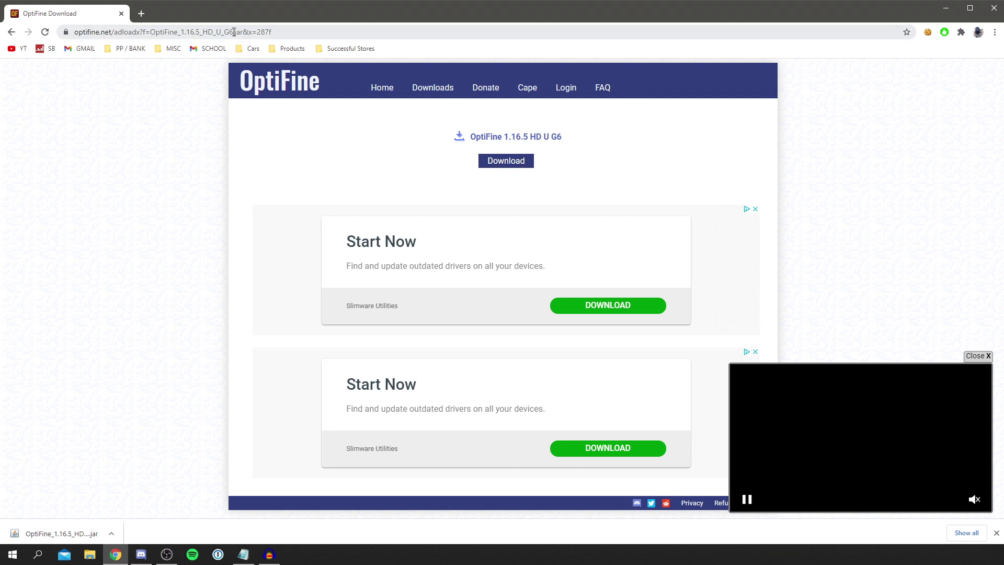
click(233, 32)
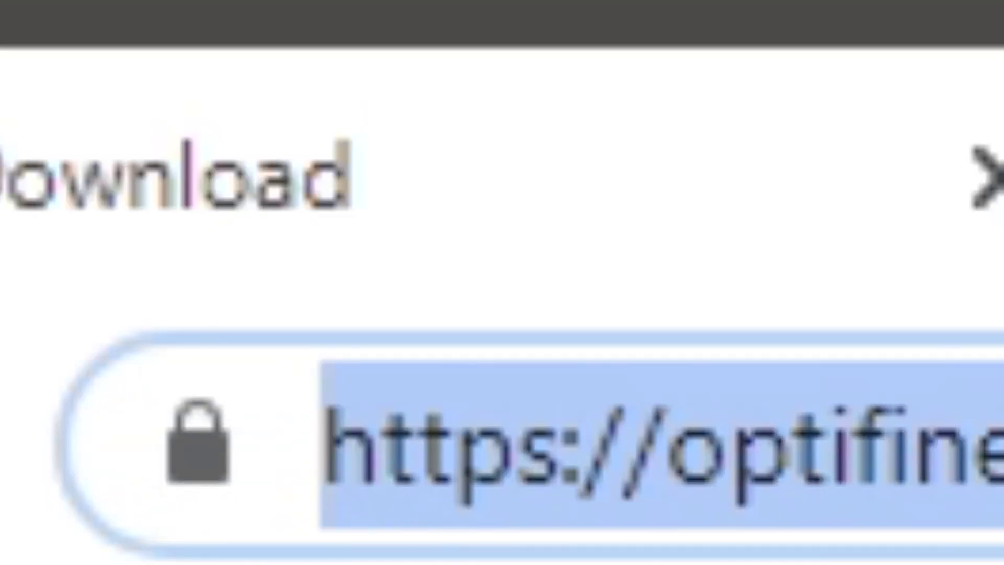
text(java.com)
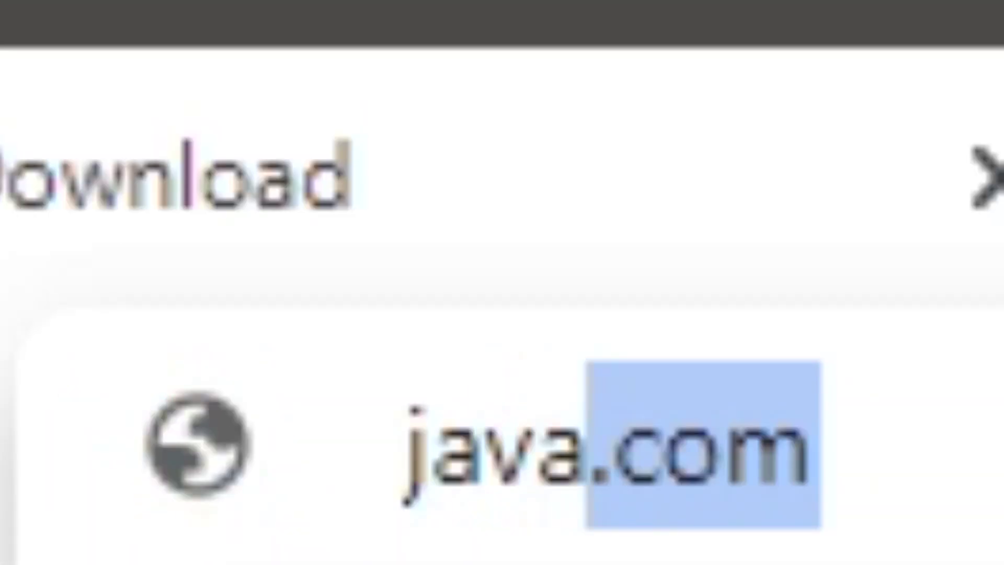
key(Return)
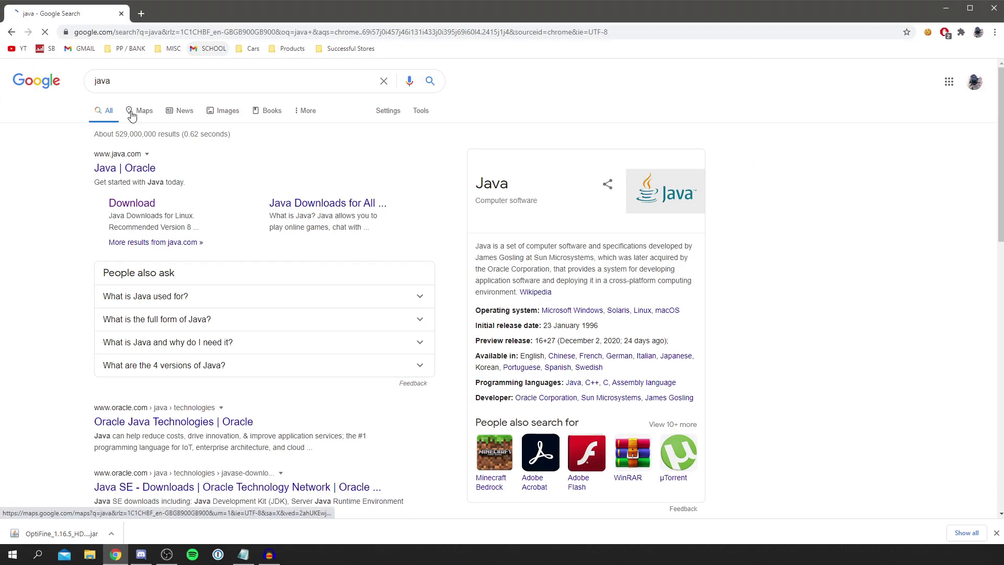
click(139, 166)
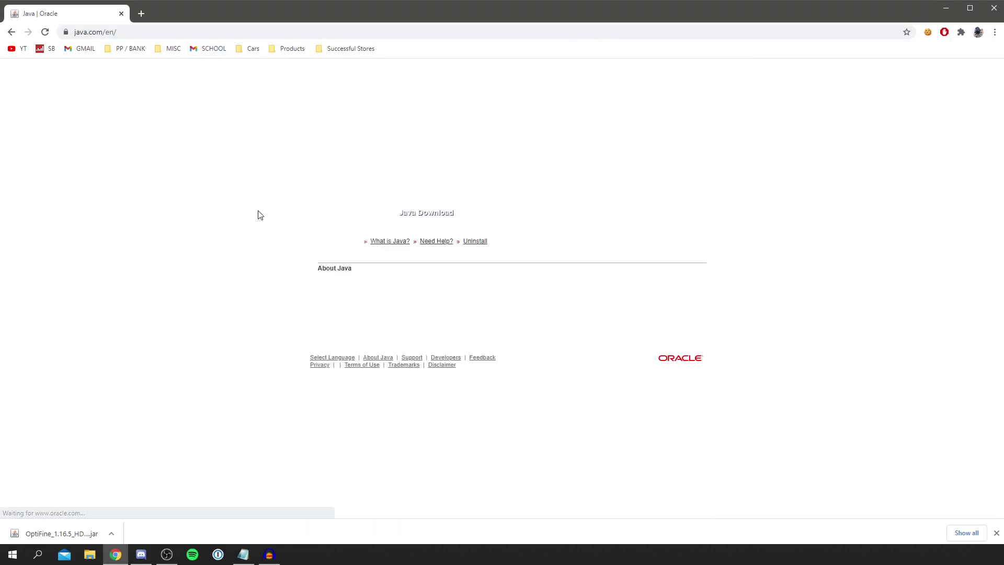
click(68, 536)
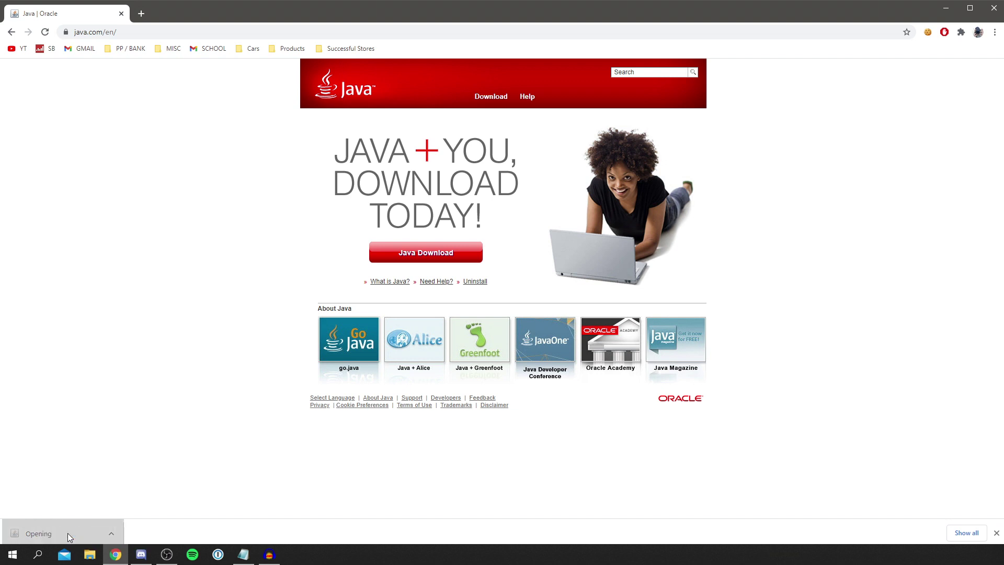
Step: Install OptiFine HD U G6 for 1.16.5, acknowledge the success message, and close Chrome
drag(649, 234, 482, 224)
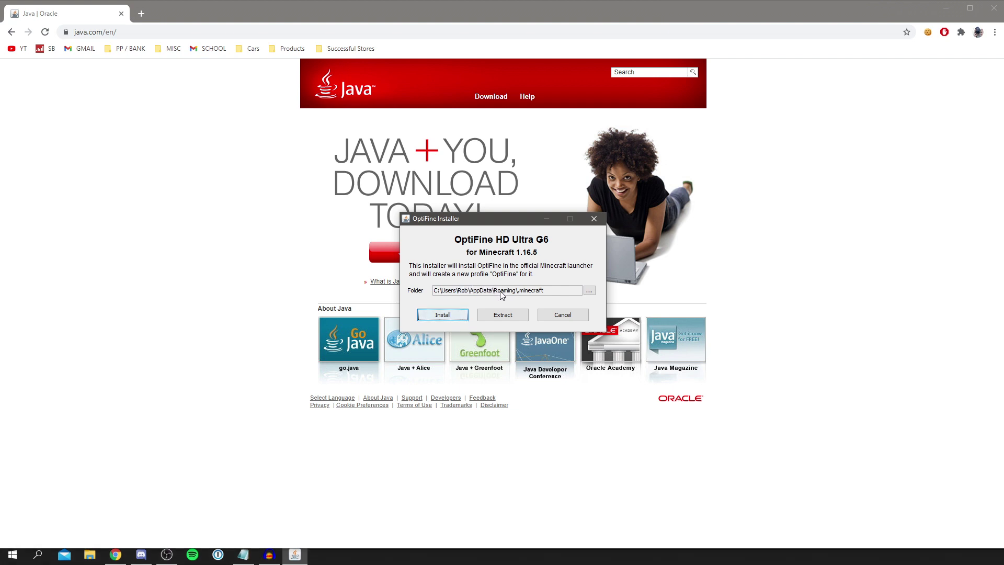
click(454, 319)
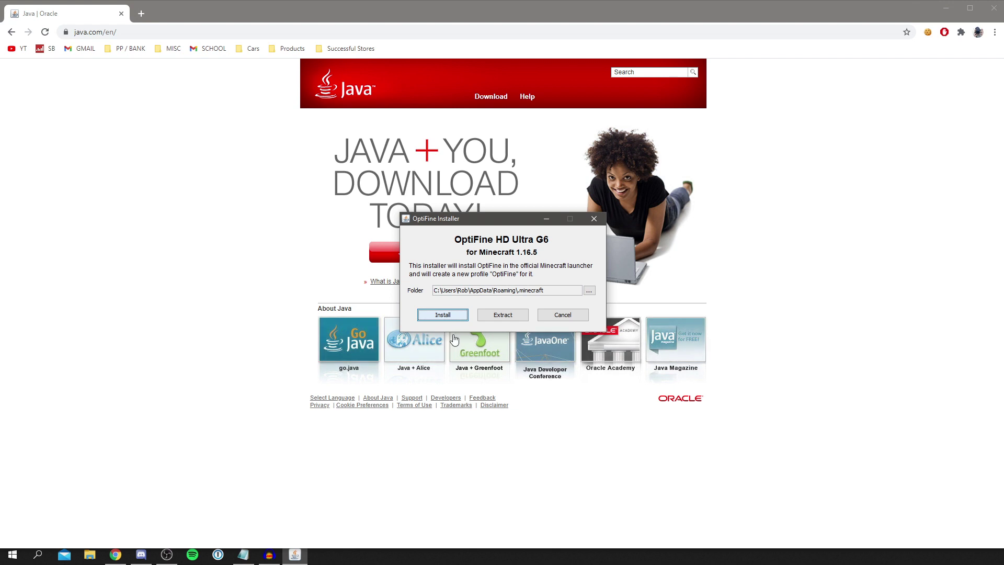
drag(679, 254, 529, 260)
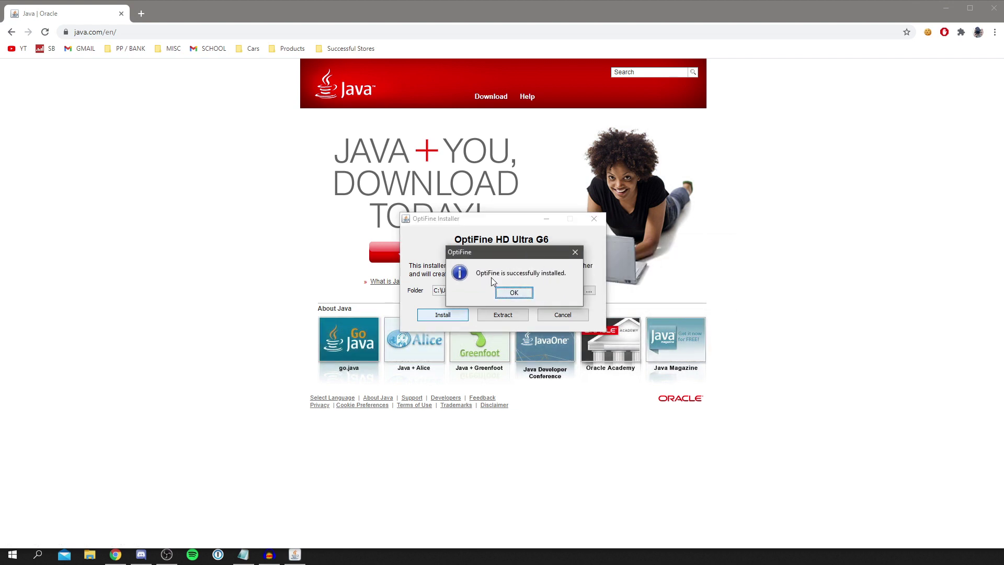
click(515, 294)
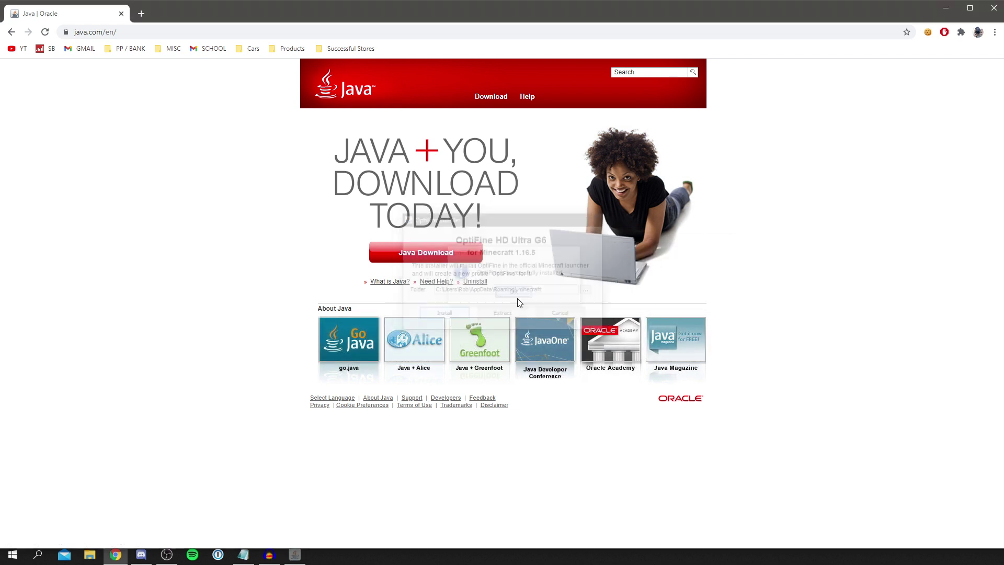
click(992, 9)
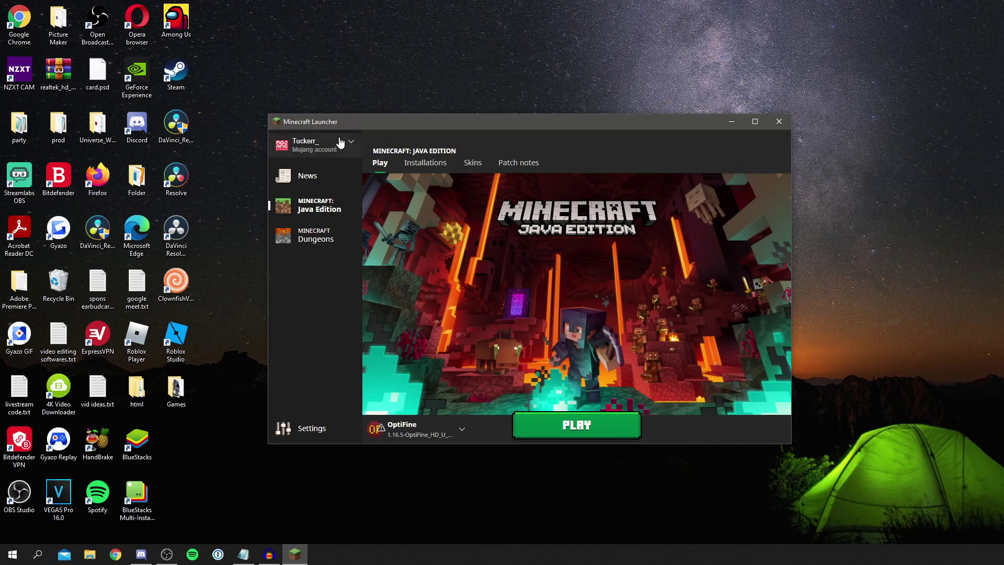
Step: Play with the OptiFine installation and load the singleplayer world New World (14)
click(418, 429)
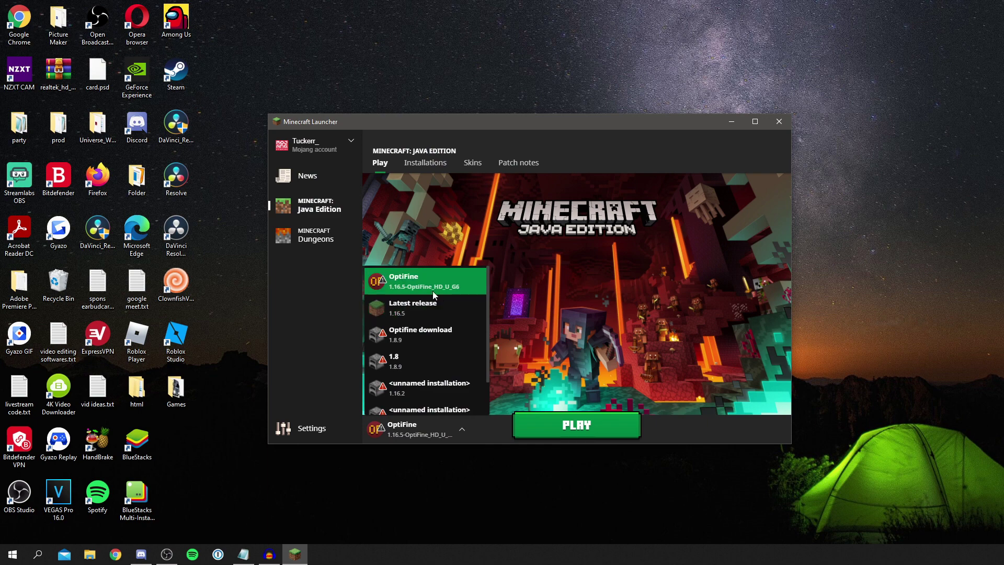
scroll(435, 290, down, 2)
scroll(431, 289, up, 2)
click(414, 282)
click(543, 427)
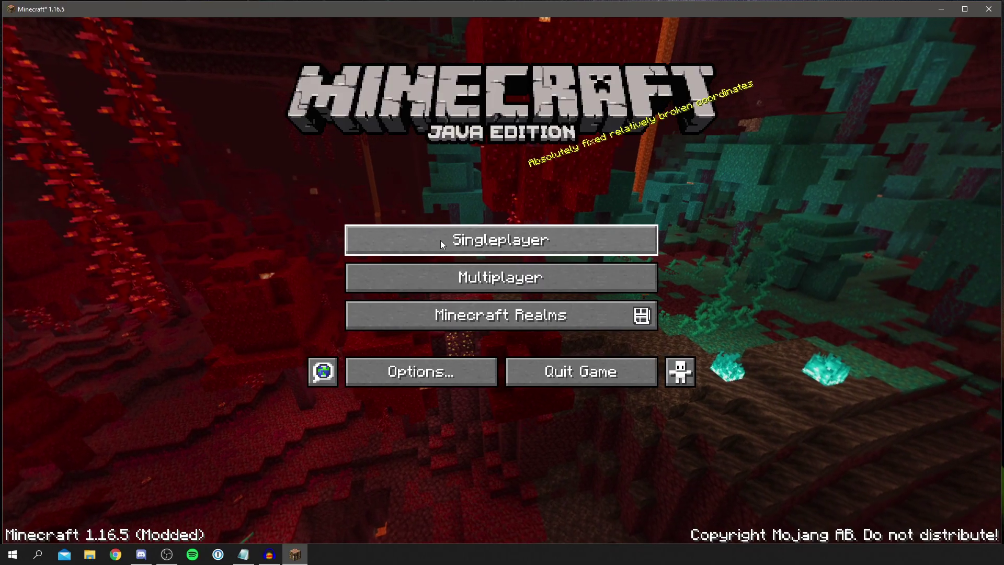
click(439, 239)
double_click(485, 128)
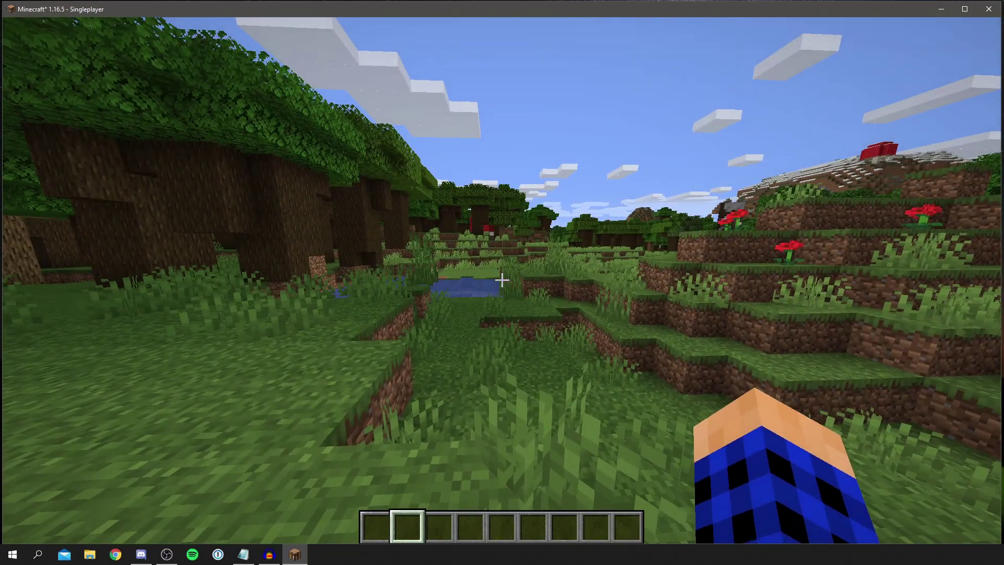
Step: Check the Shaders list under Options > Video Settings, which offers only OFF and internal
key(c)
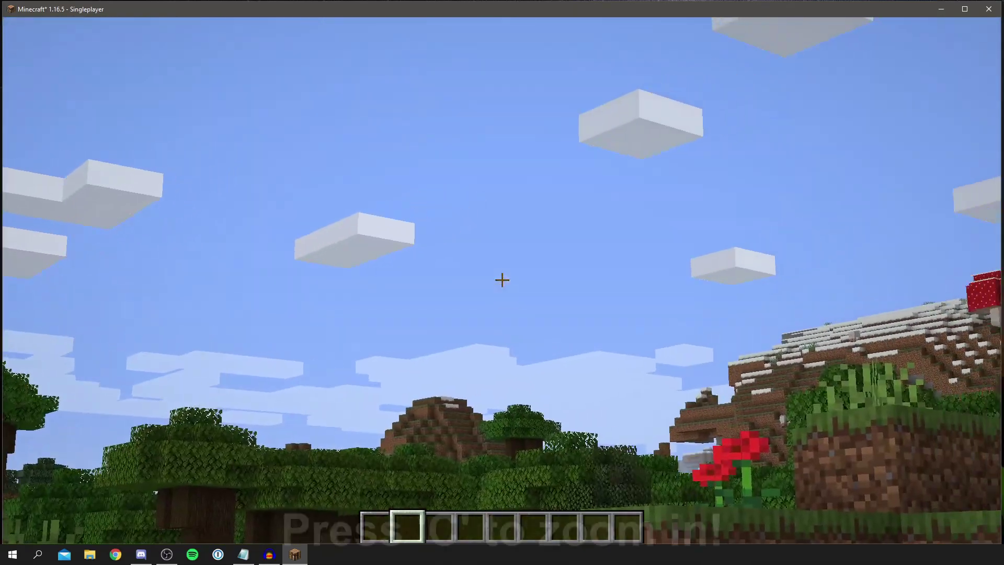
key(c)
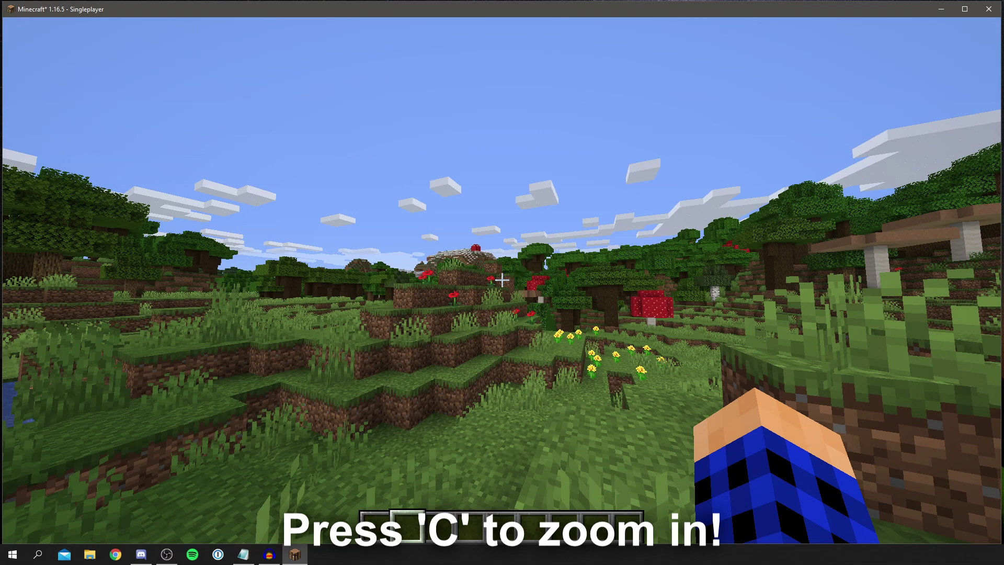
key(Escape)
click(429, 299)
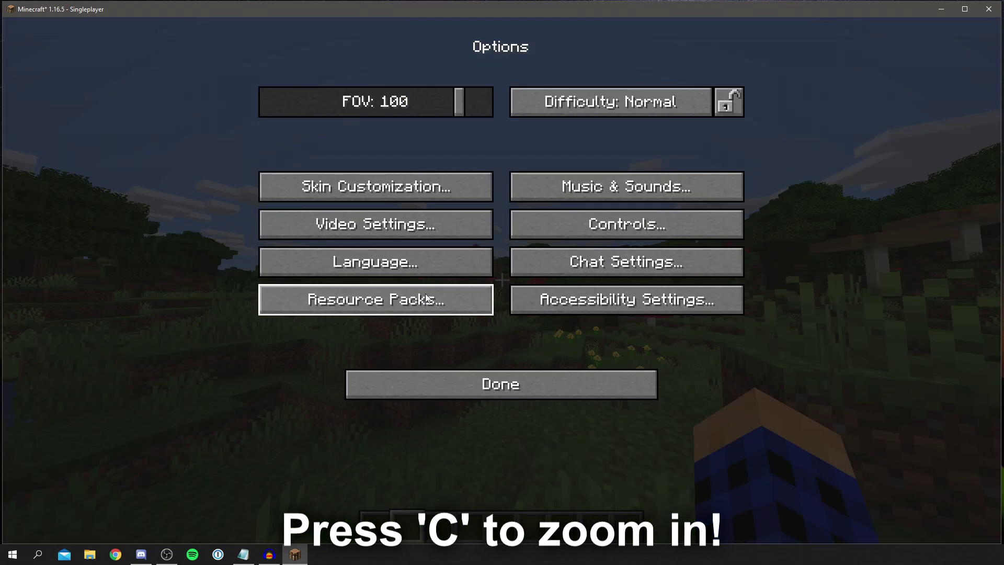
click(376, 225)
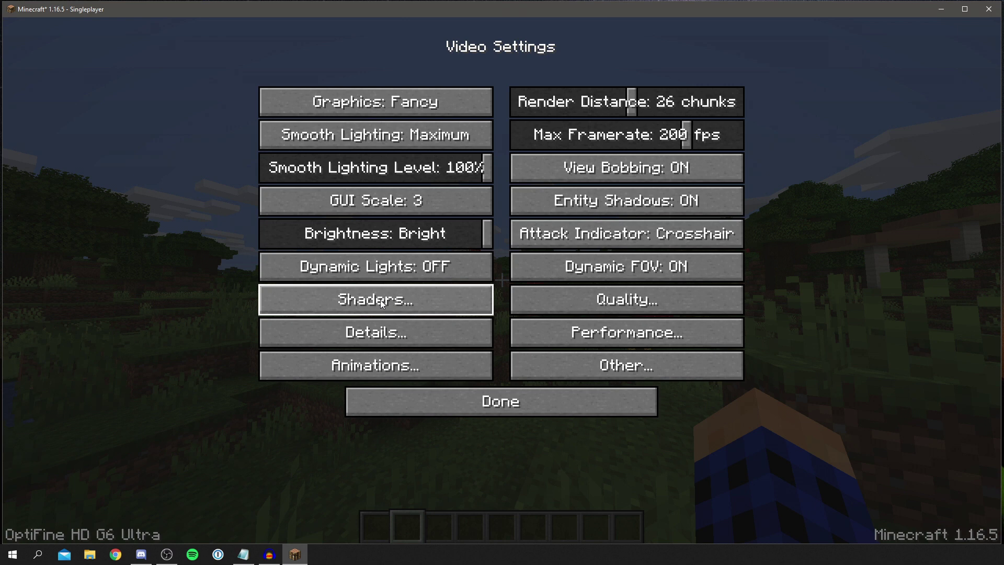
click(265, 299)
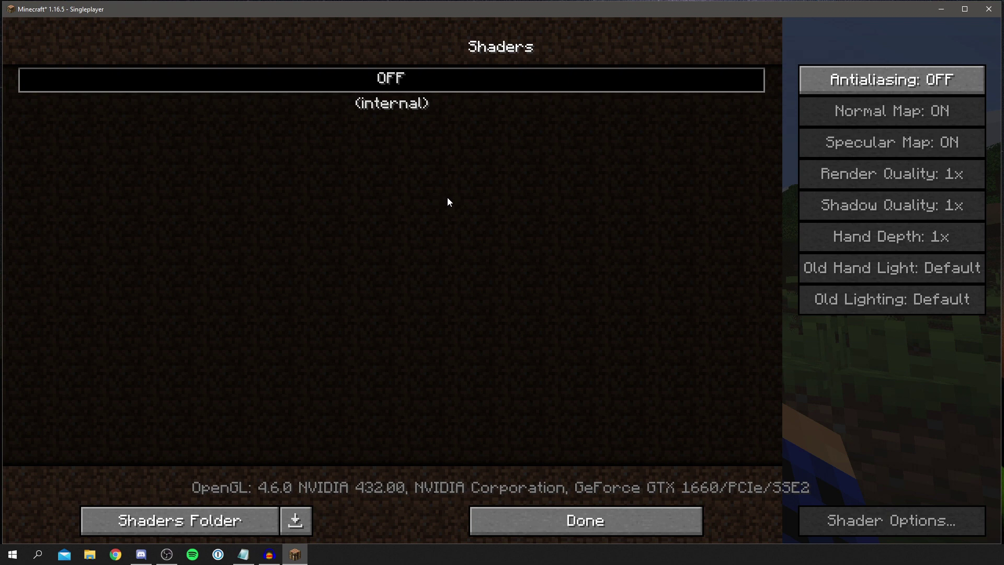
Step: Back out through Done twice and choose Save and Quit to Title
click(571, 513)
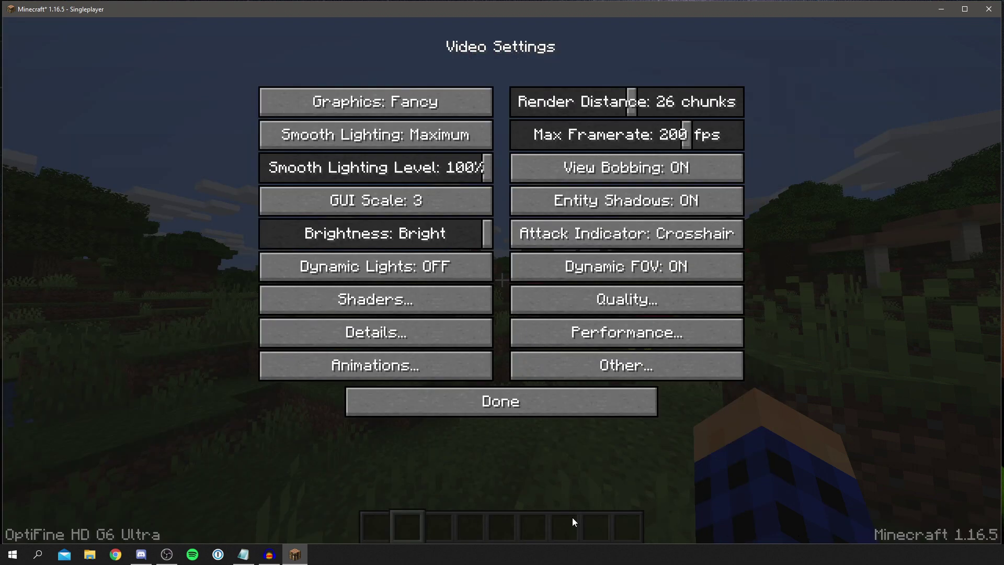
click(503, 398)
click(504, 393)
click(491, 325)
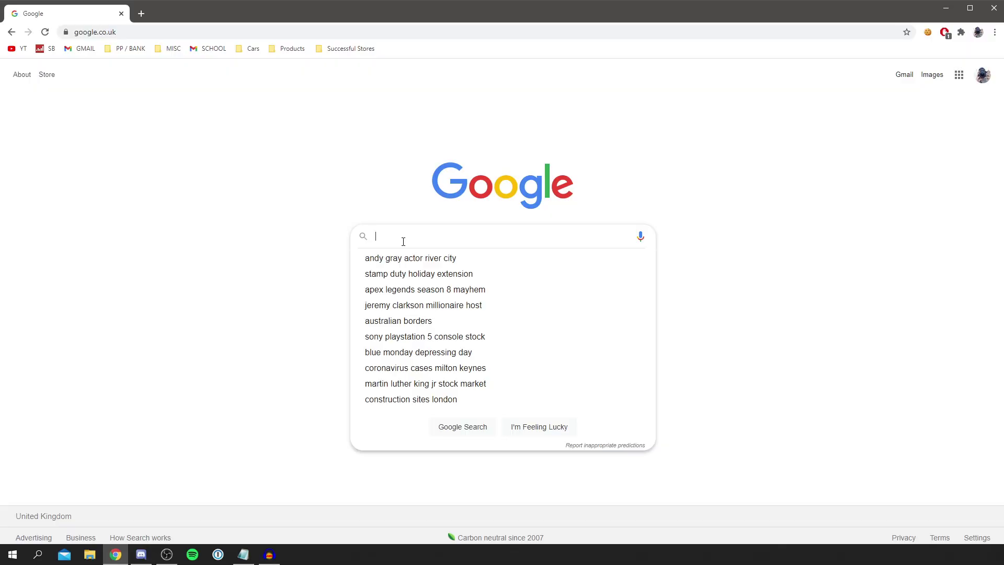
Step: Type 'sildurs' in Google and pick the 'sildur's shaders' suggestion
text(sildurs)
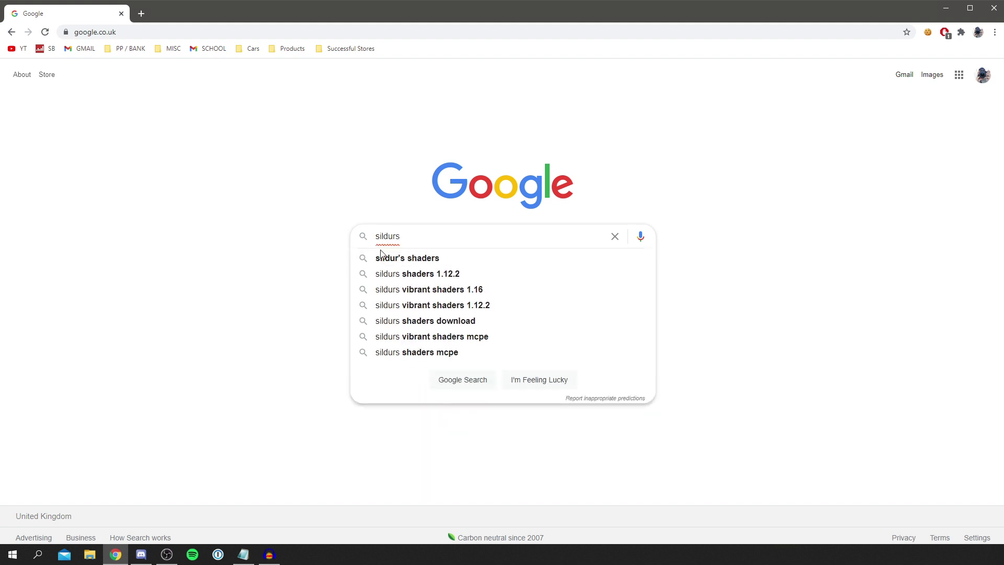
click(389, 256)
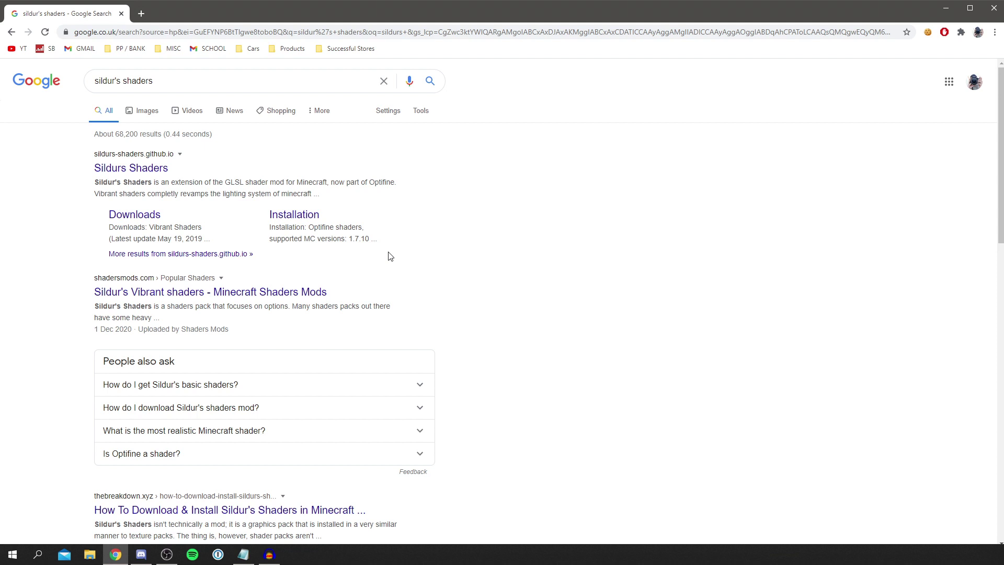
Step: Open the Sildurs Shaders site, scroll to Downloads, and download the Medium Vibrant shaders edition
click(135, 169)
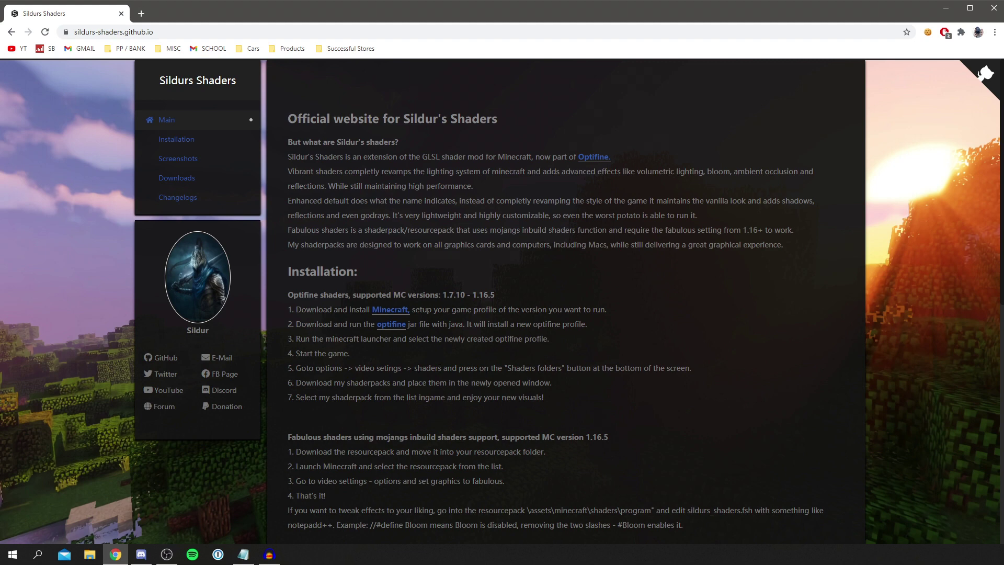
scroll(398, 329, down, 9)
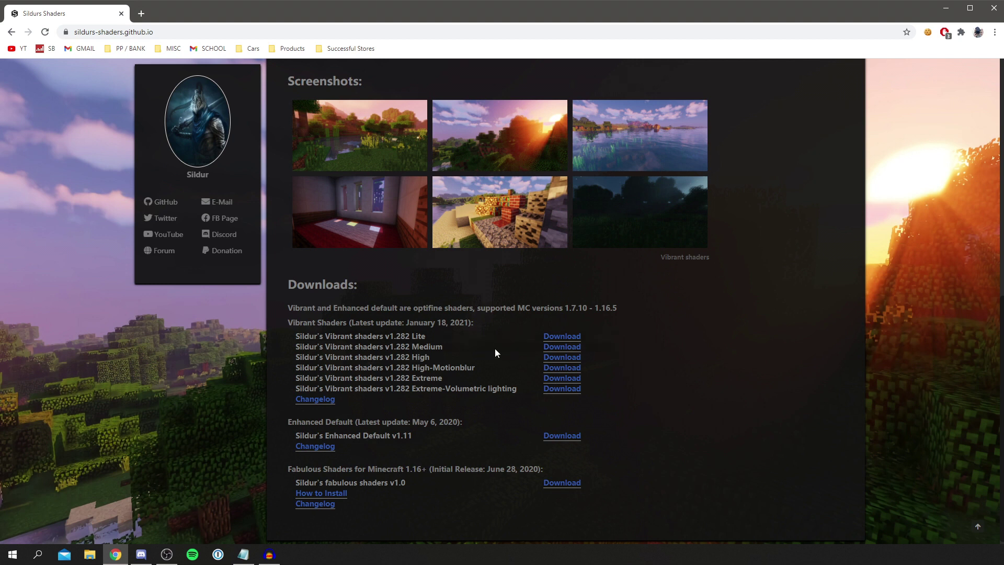
click(548, 349)
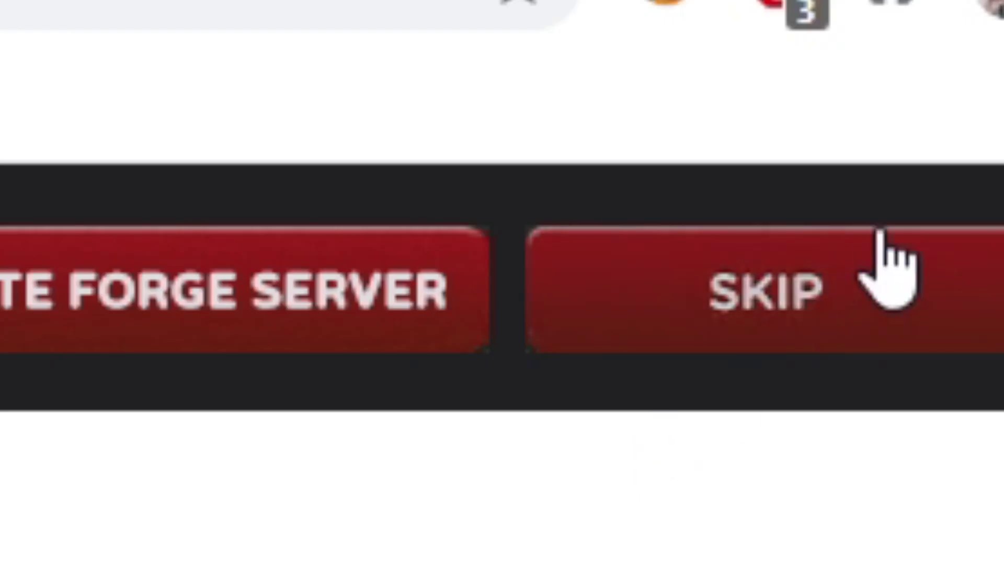
Step: Skip the ad, download the Vibrant Shaders v1.282 Medium zip from MediaFire, and close extra tabs
click(837, 299)
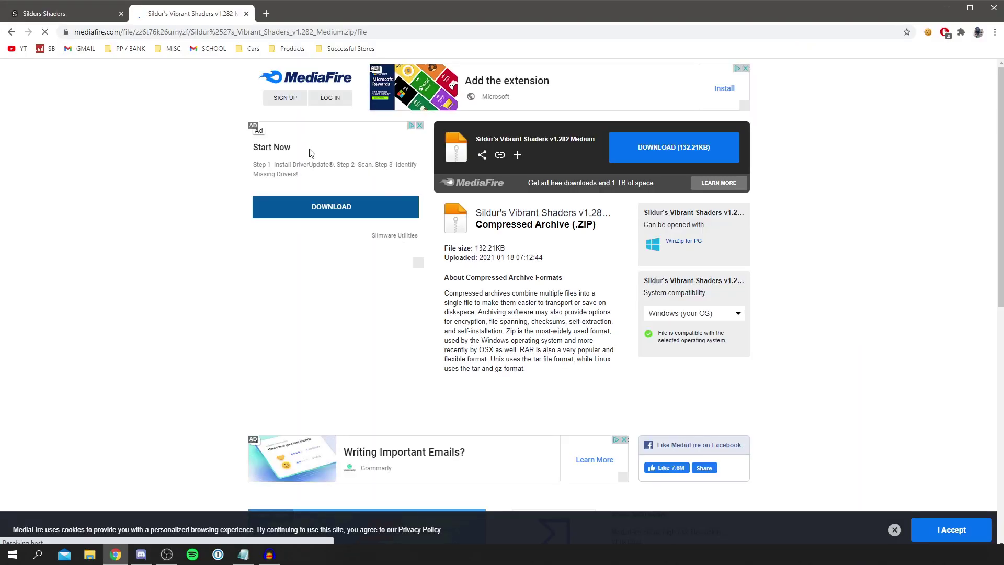
click(674, 152)
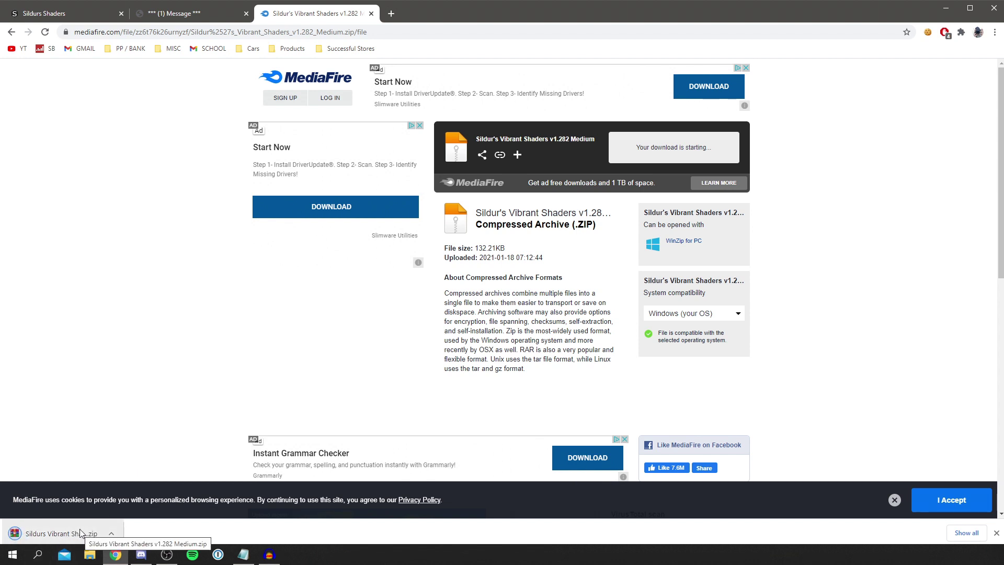
click(246, 13)
click(121, 13)
drag(122, 16, 968, 23)
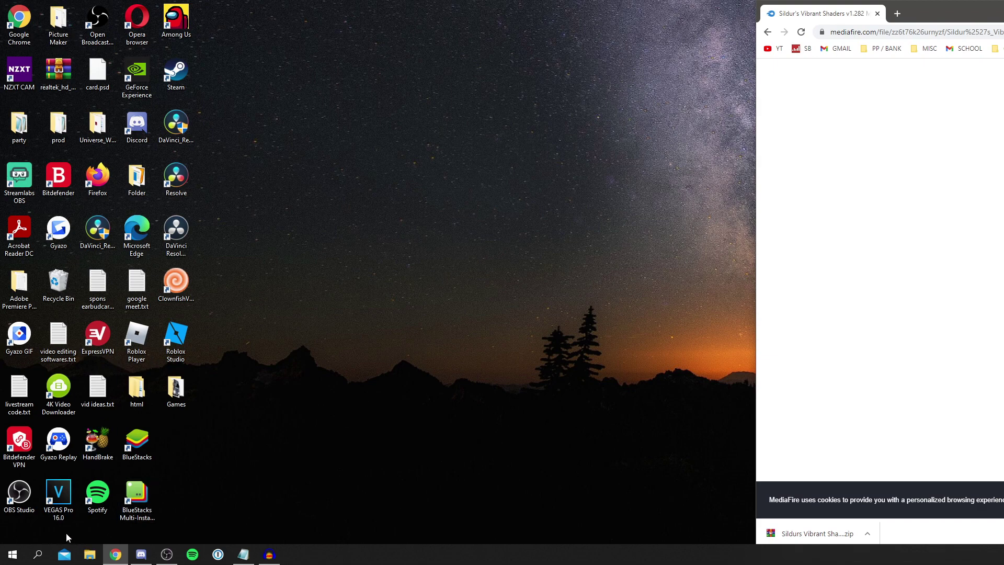
Step: Launch Minecraft 1.16.5 with the OptiFine installation from the launcher found via Windows search
click(37, 553)
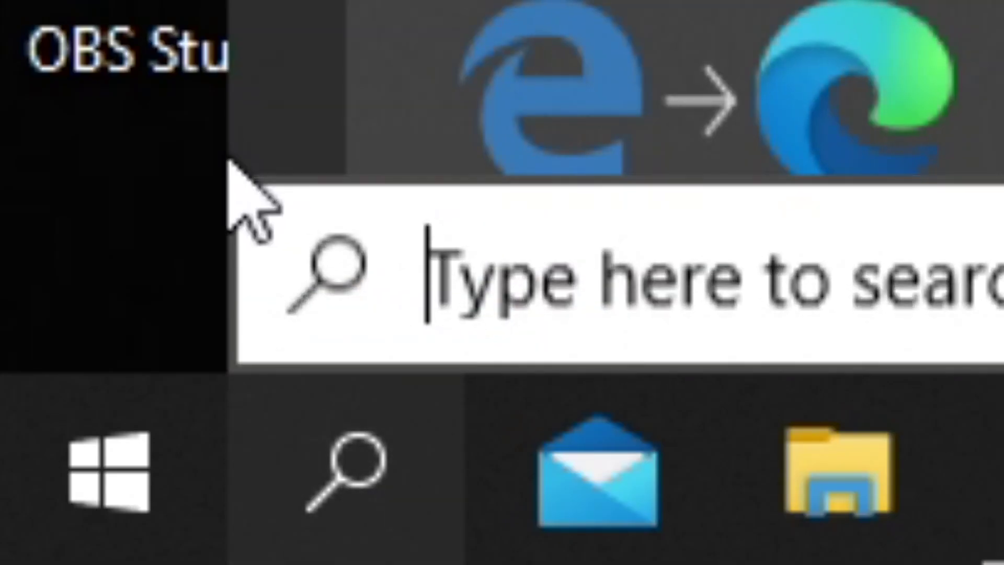
text(minecraft)
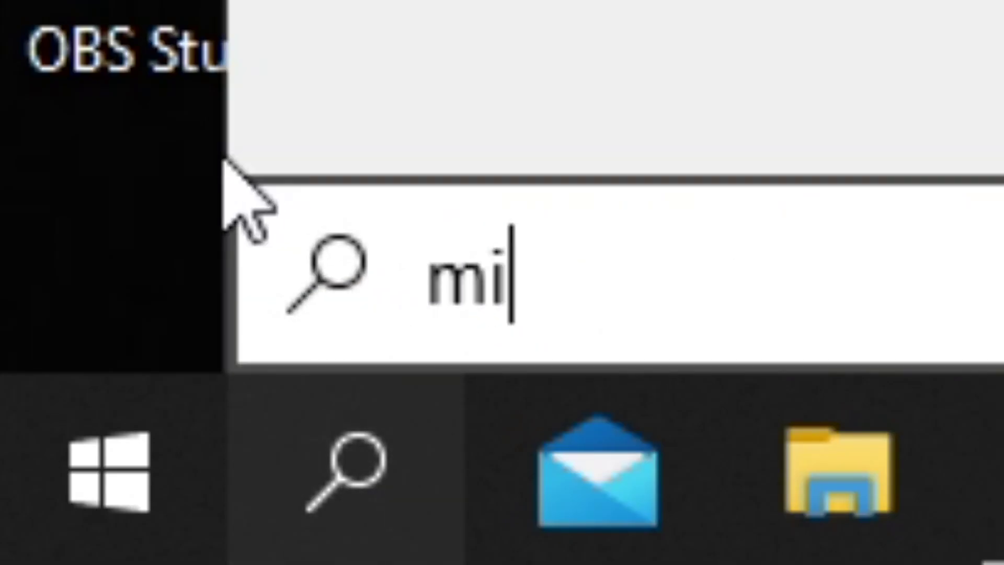
key(Return)
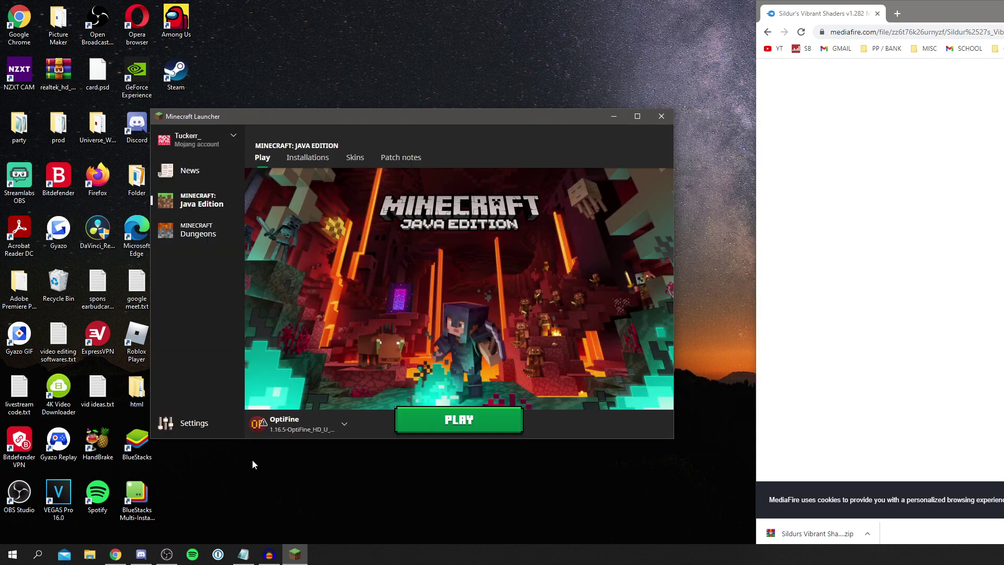
mouse_move(306, 426)
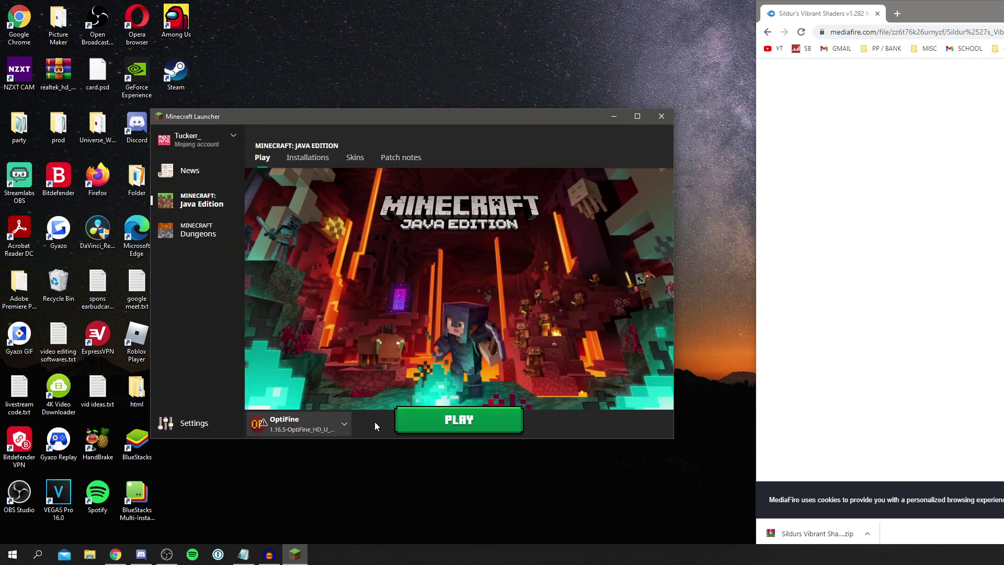
click(448, 419)
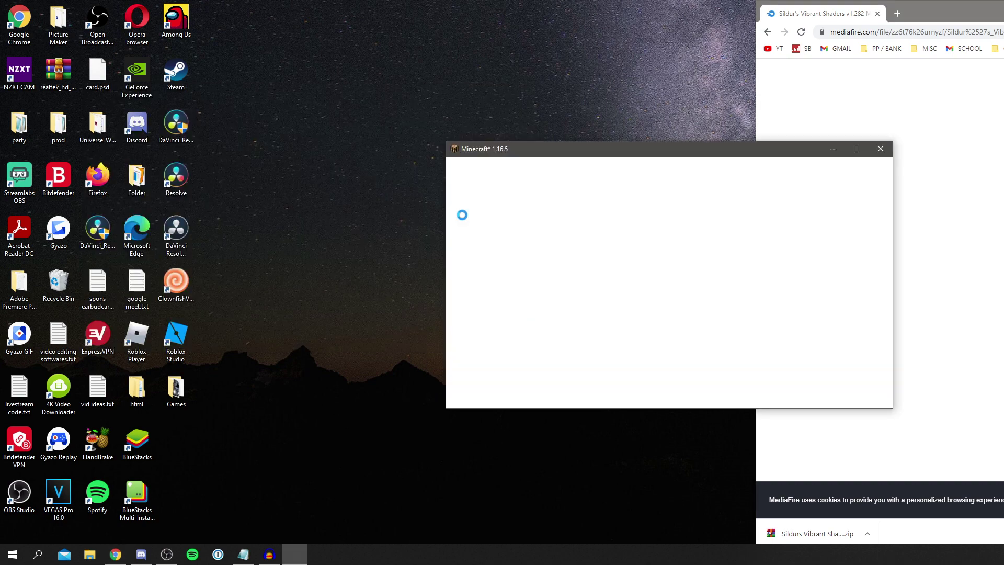
drag(557, 149, 254, 131)
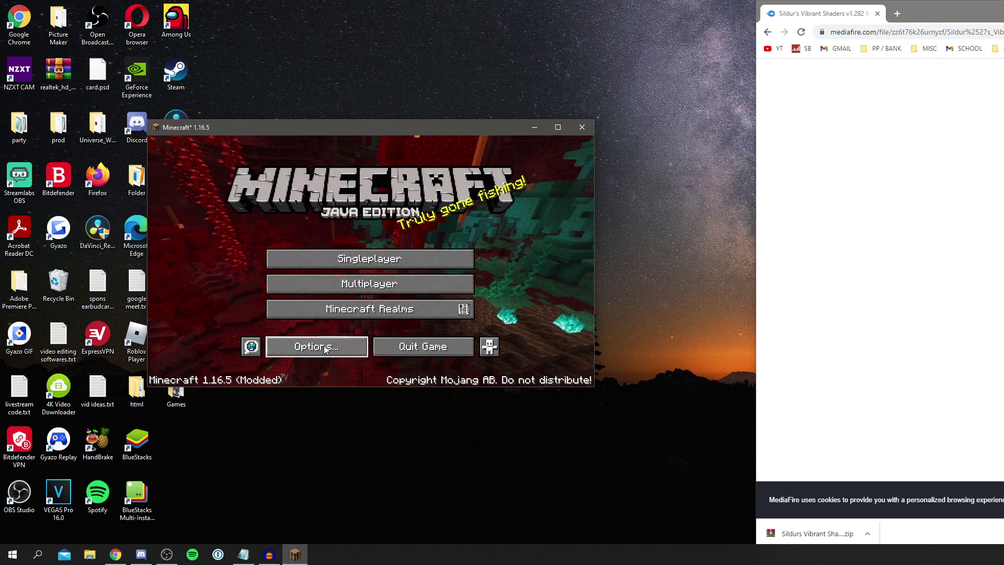
Step: Go through Options, Video Settings and Shaders to open the shaderpacks folder
click(324, 349)
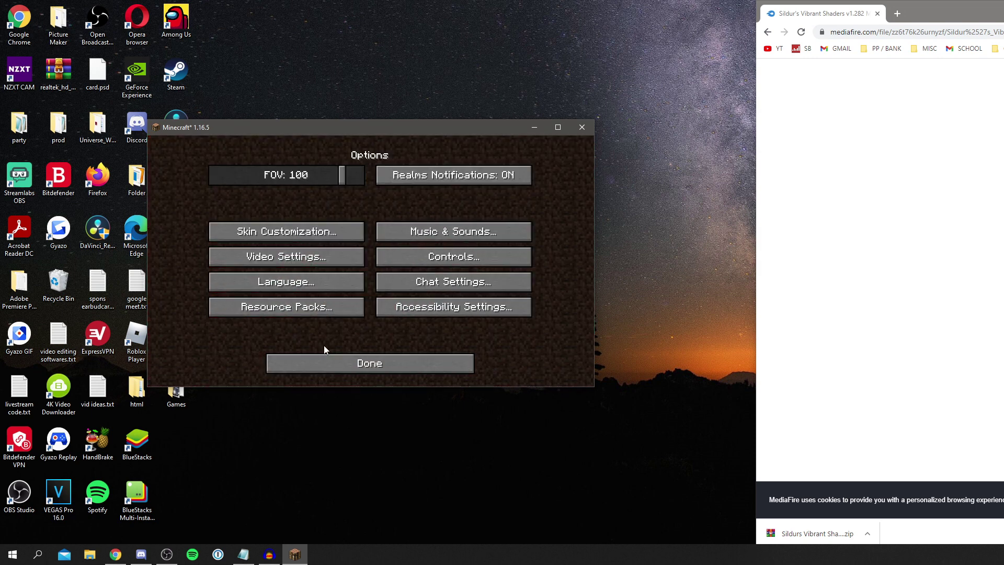
click(298, 260)
click(285, 311)
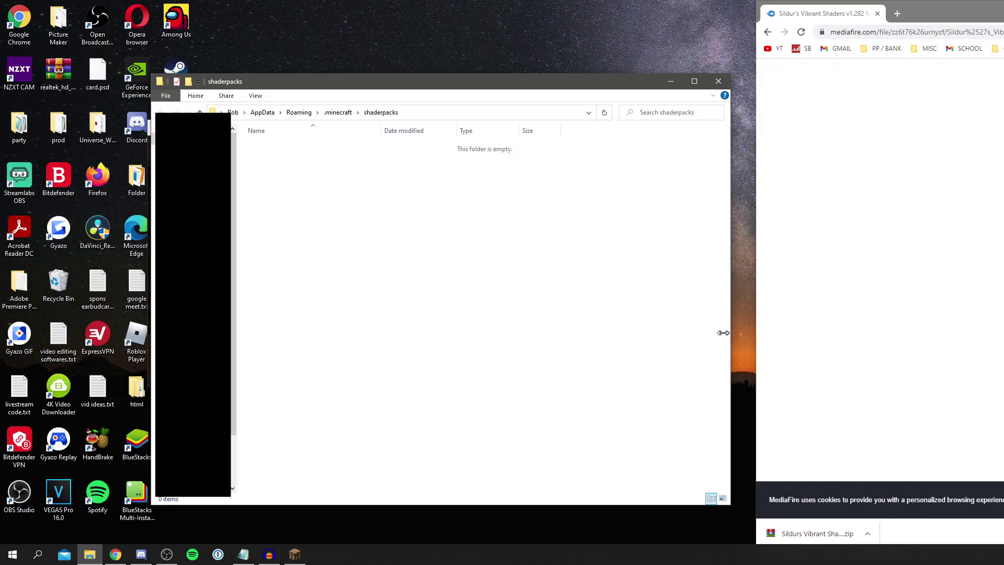
drag(723, 332, 671, 332)
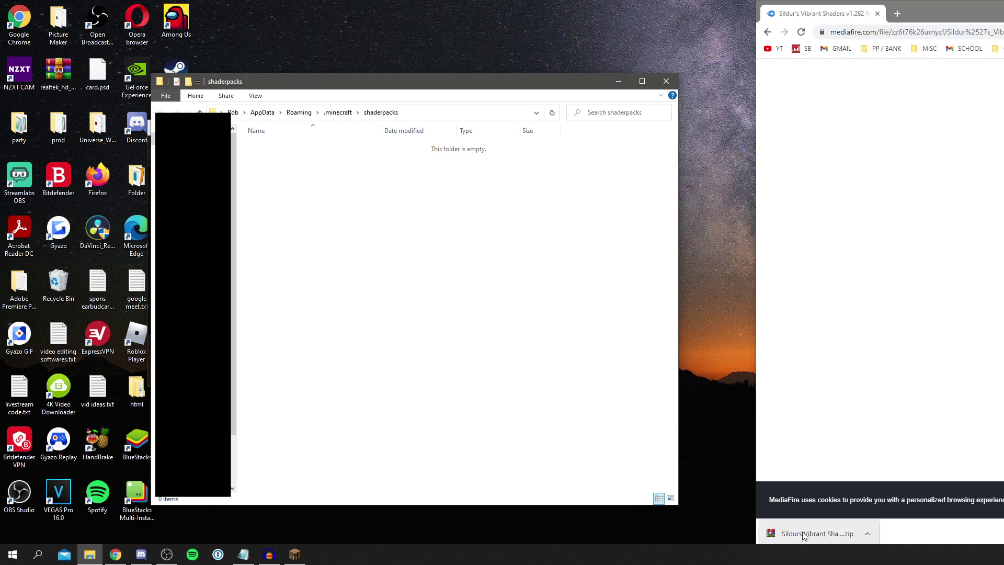
Step: Copy Sildurs Vibrant Shaders v1.282 Medium.zip into shaderpacks, confirm it holds a shaders folder, then close
drag(825, 537, 420, 244)
double_click(365, 148)
click(302, 230)
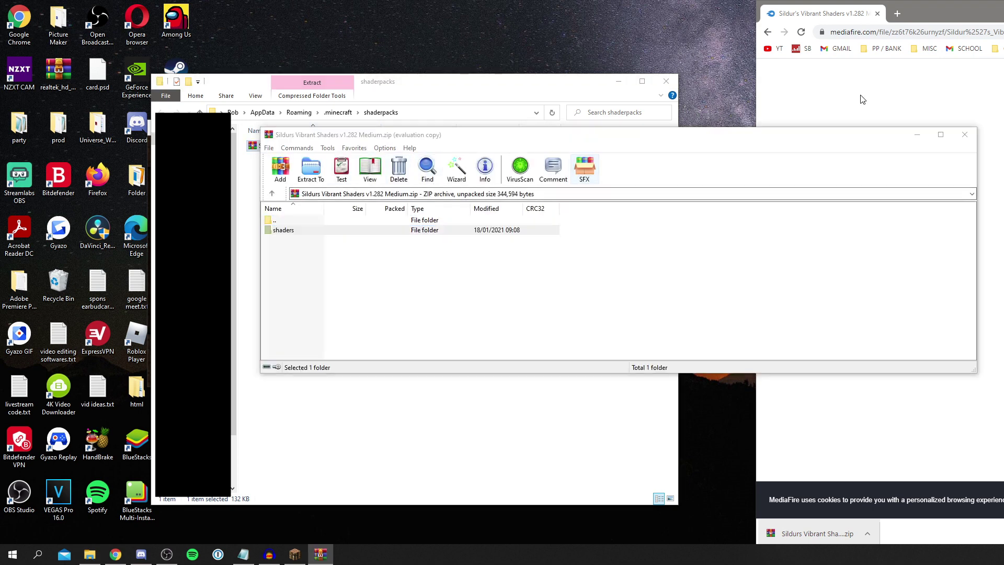
key(Escape)
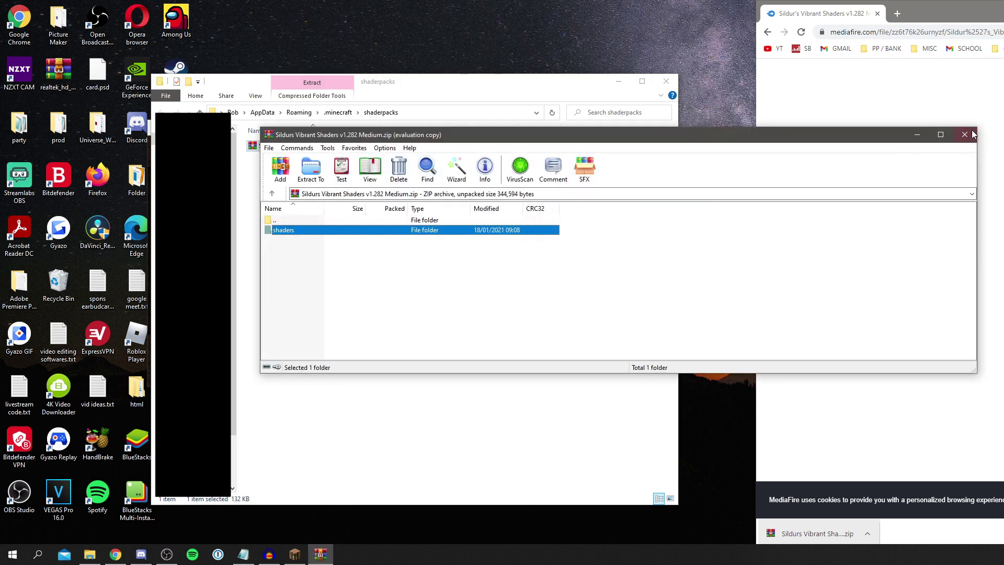
click(965, 135)
click(666, 81)
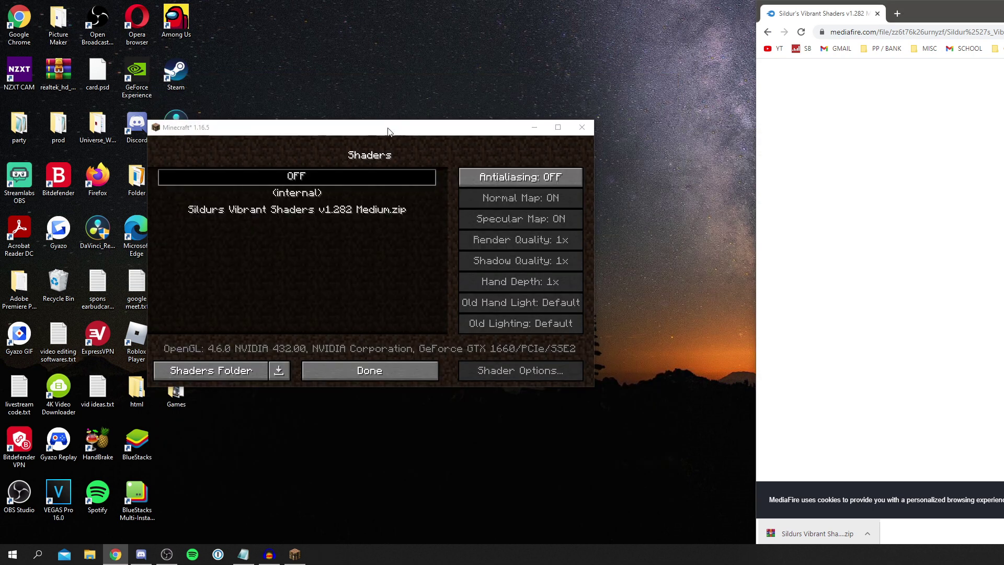
Step: Select the Sildurs Vibrant Shaders v1.282 Medium pack and back out of the shader and video settings
click(366, 137)
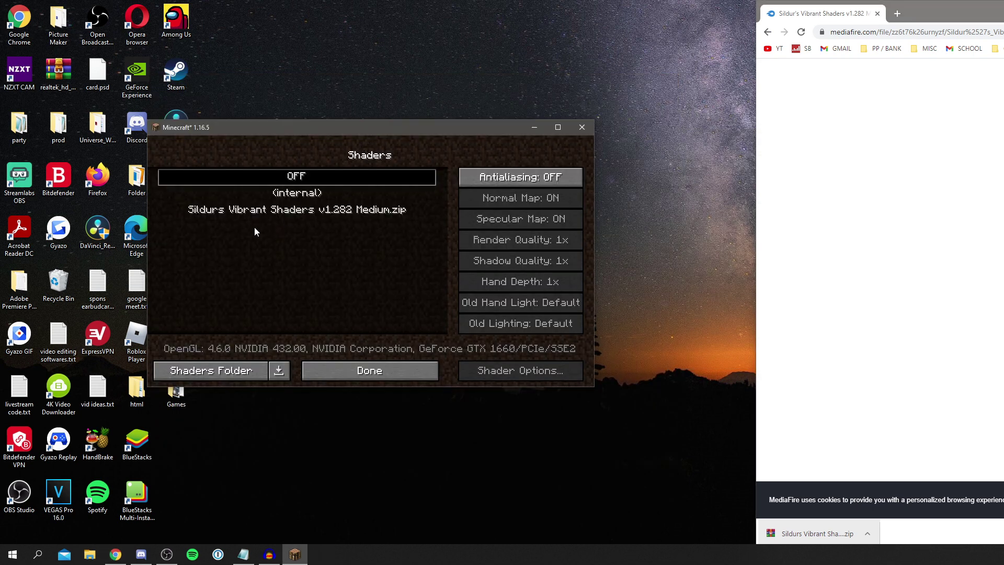
click(348, 209)
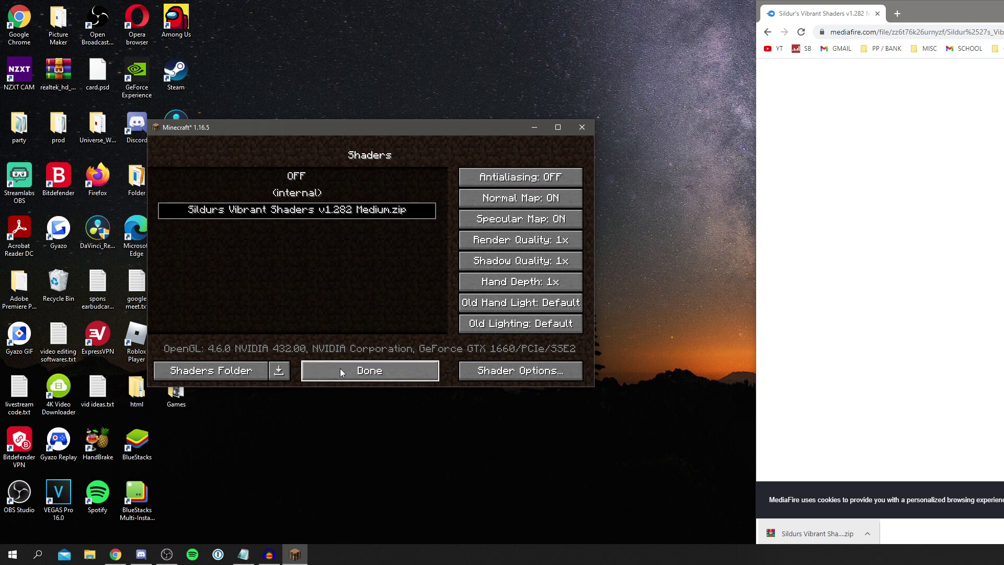
click(340, 368)
click(340, 368)
Step: Enlarge the game window to nearly full screen and load the New World singleplayer save
drag(416, 125, 273, 9)
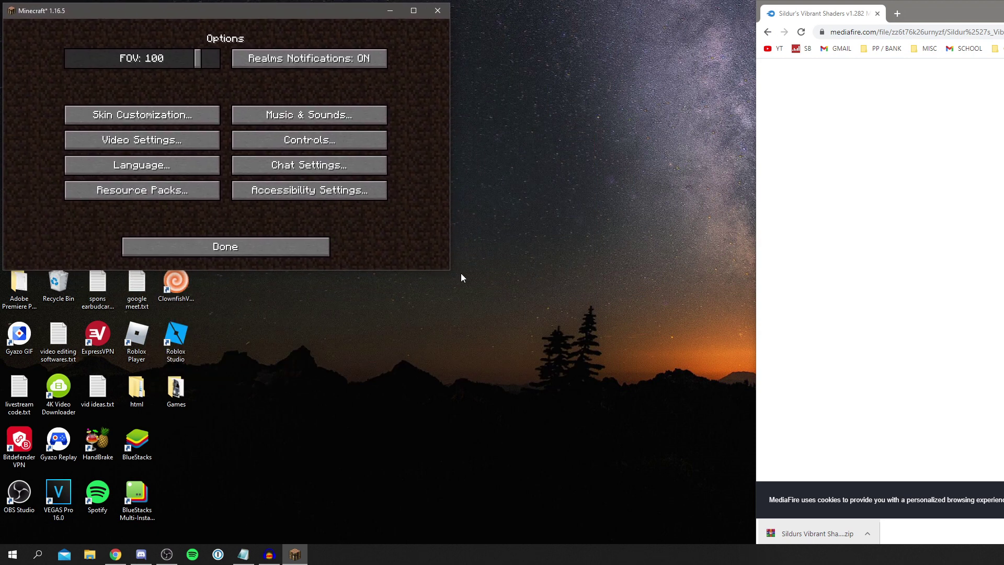
drag(446, 266, 1003, 543)
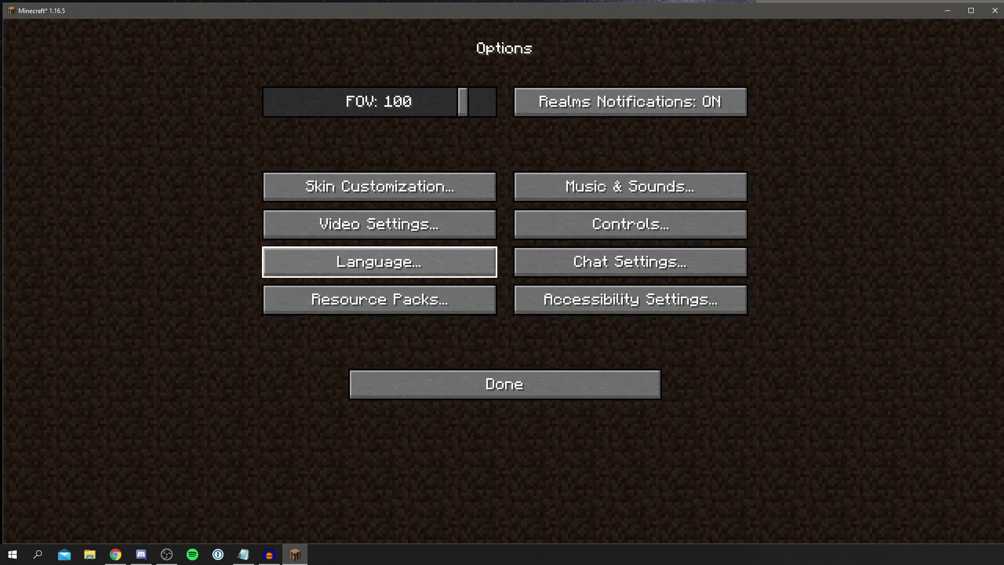
click(602, 391)
click(460, 237)
double_click(440, 134)
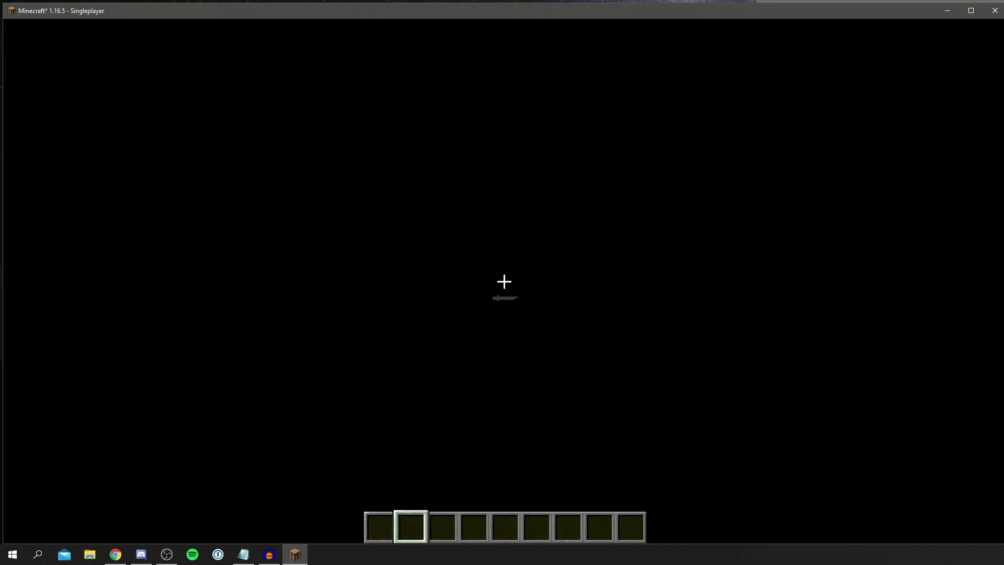
Step: Walk through the shader-lit grassland, looking at the trees, snowy mountain, valley and pond
key(w)
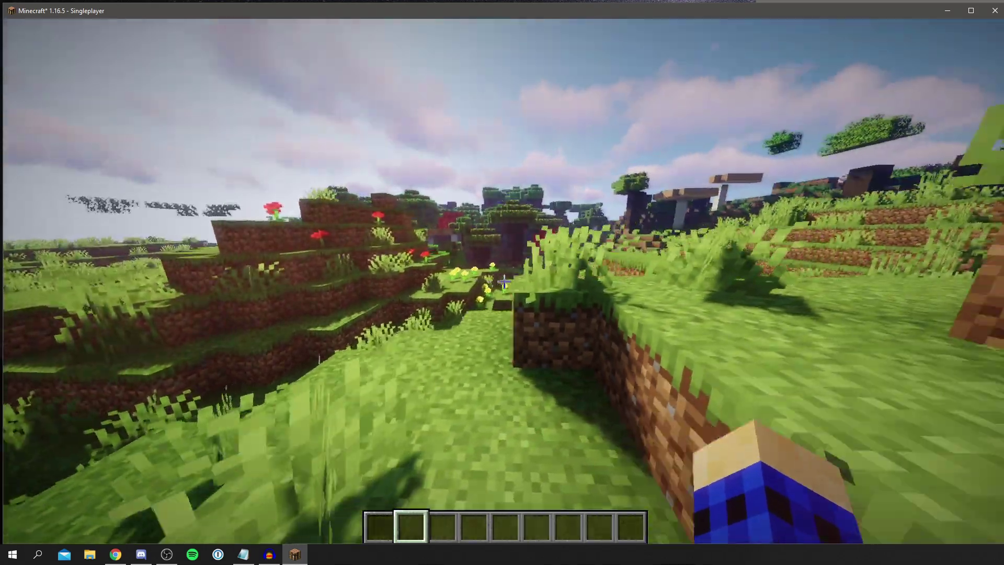
key(w)
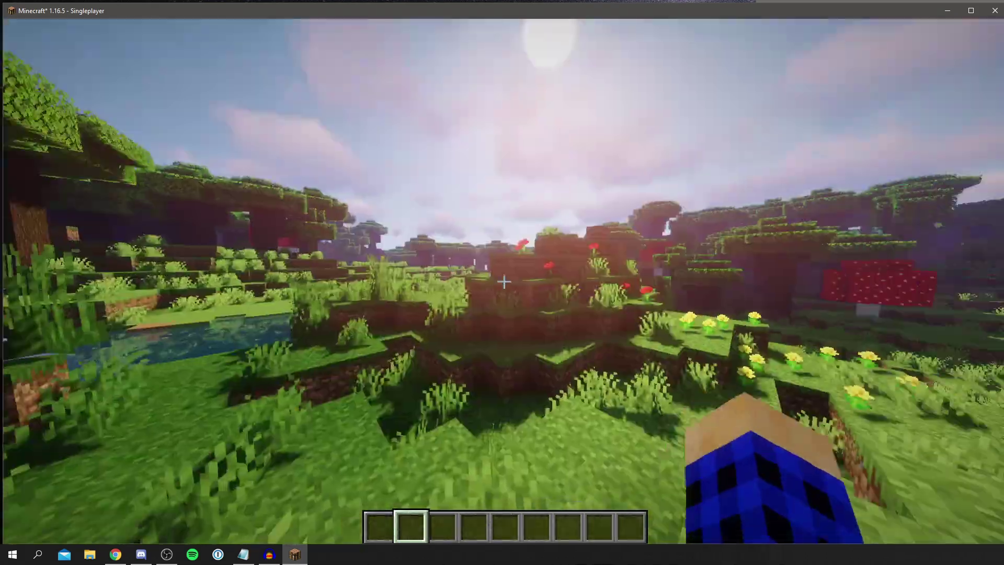
key(w)
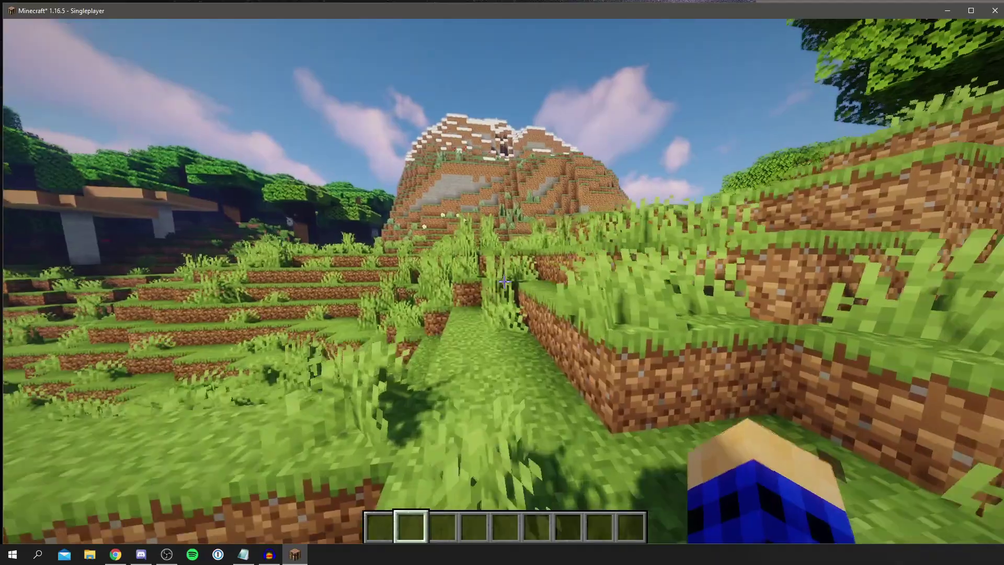
key(w)
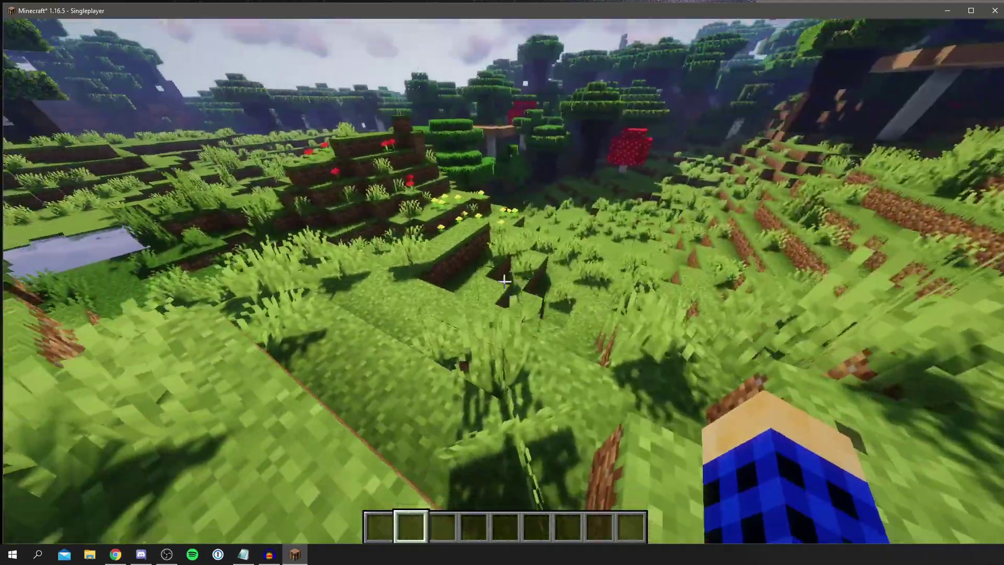
key(w)
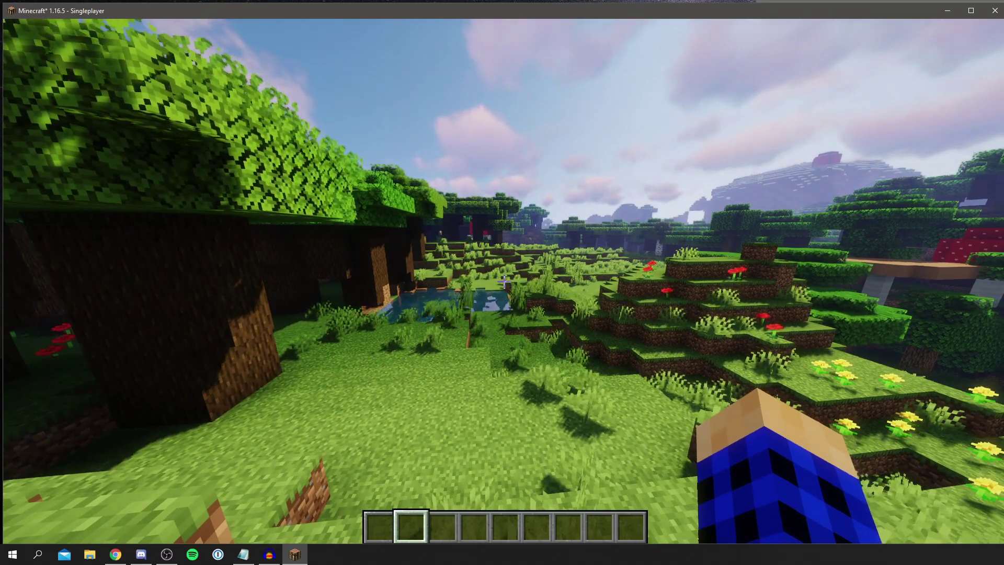
key(w)
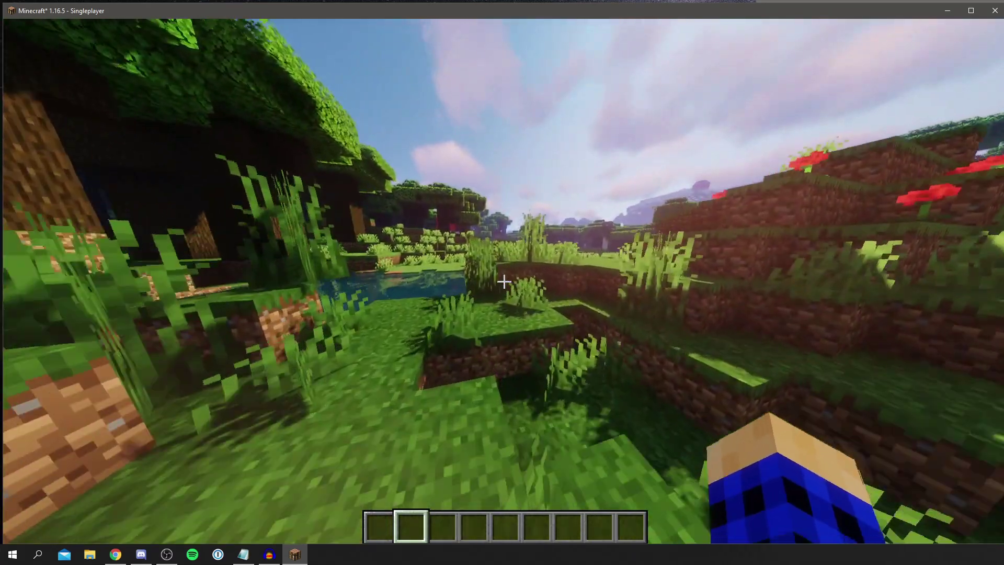
key(w)
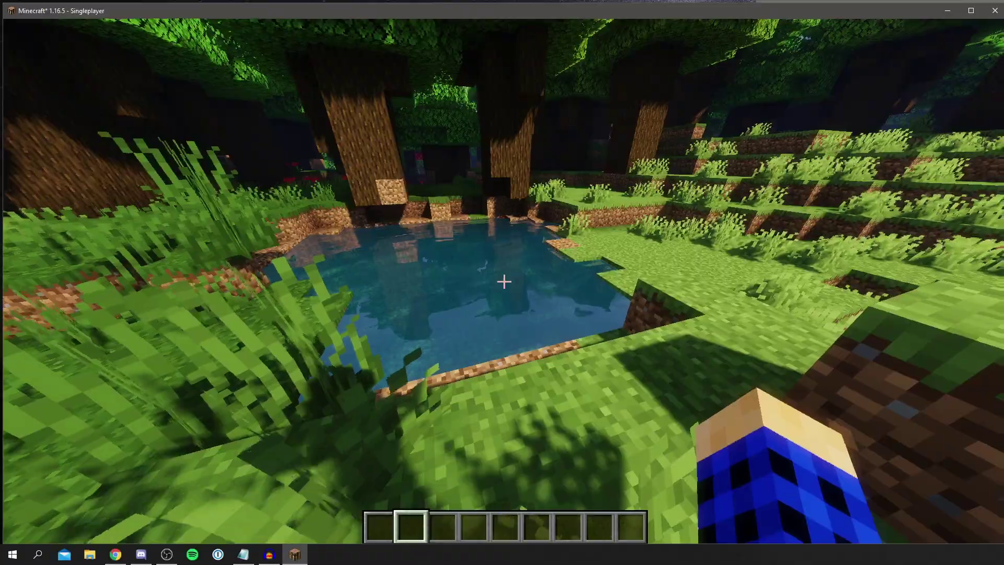
key(w)
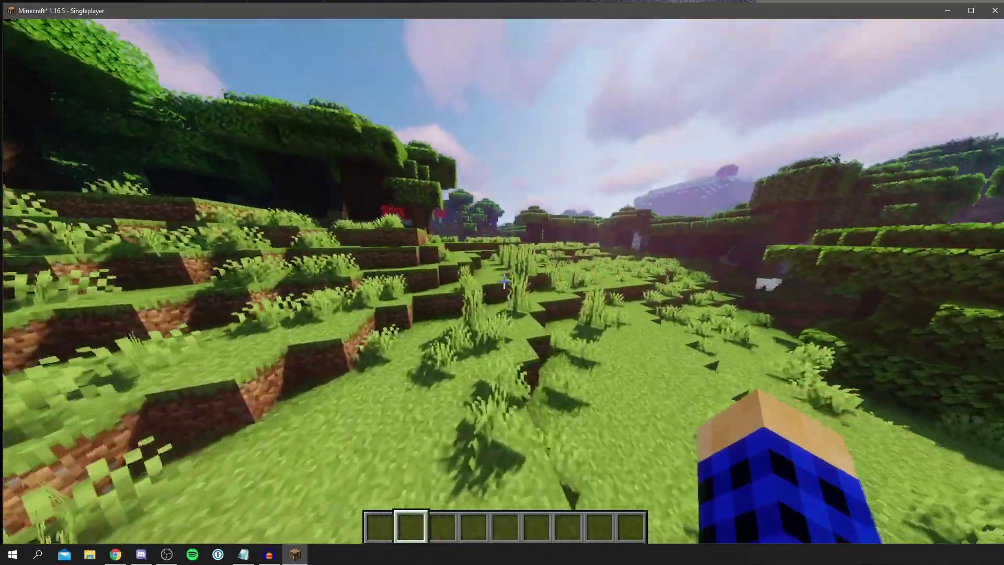
Step: Head toward the grass-topped dirt ledge and walk the character across the red flowers
key(w)
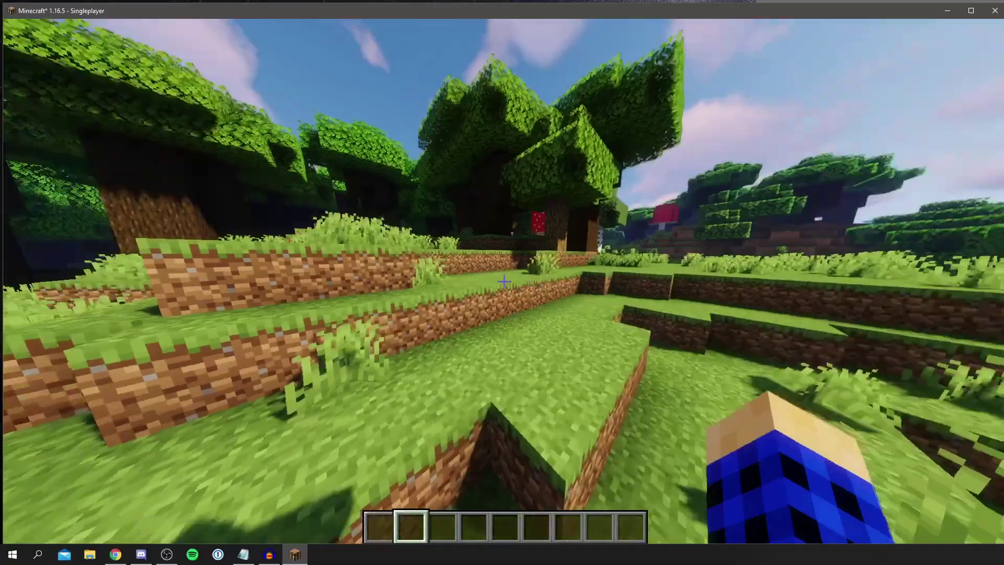
key(w)
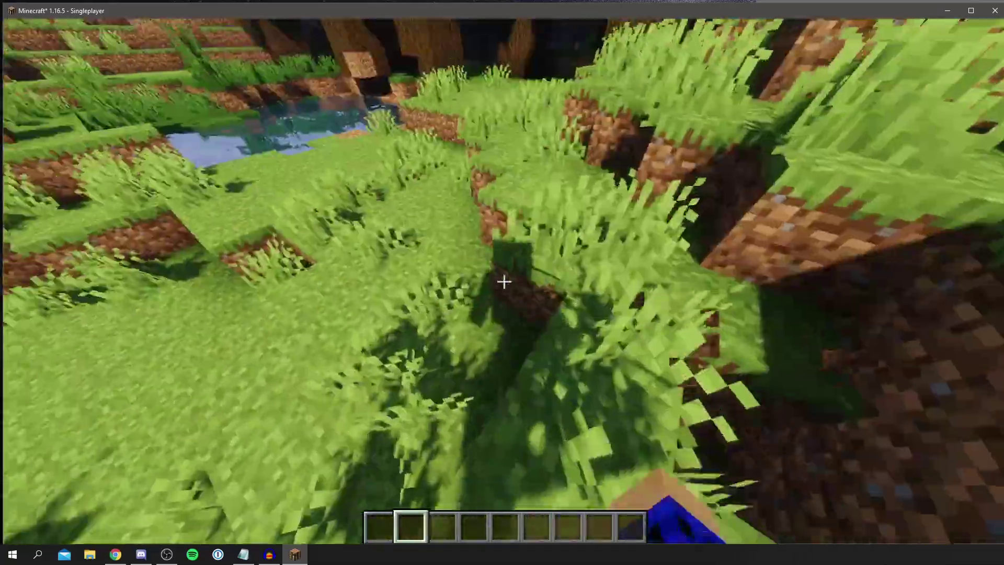
key(w)
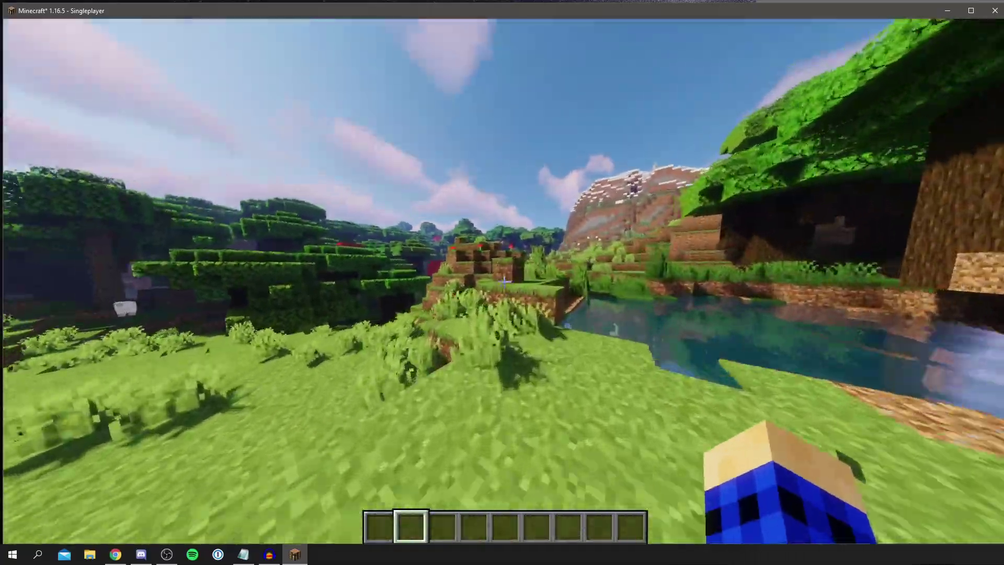
key(w)
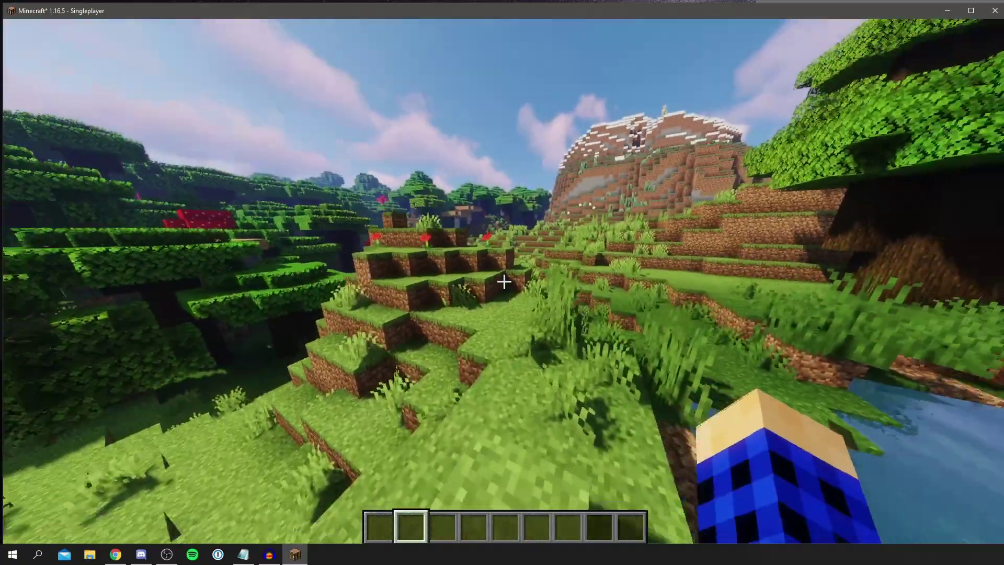
key(w)
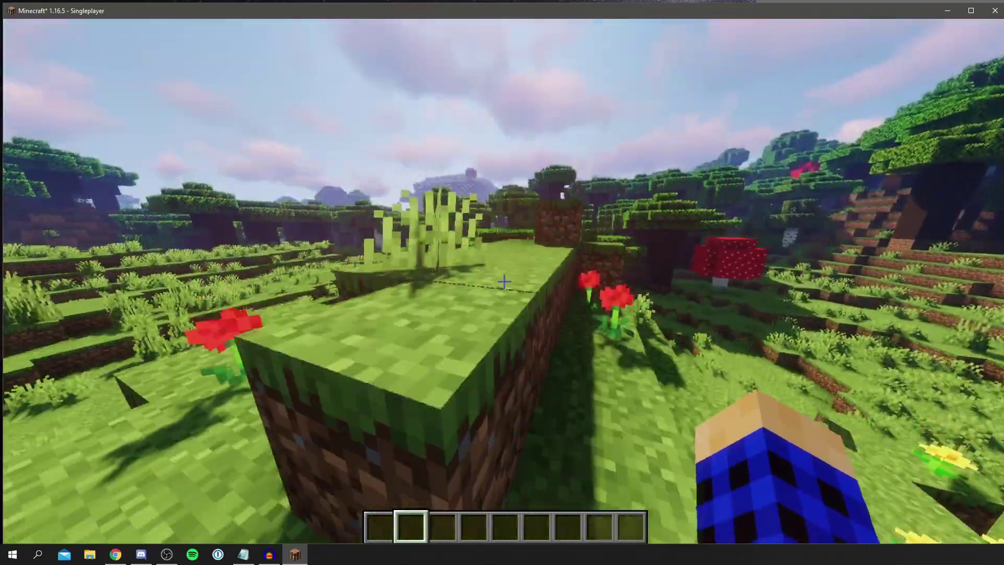
key(w)
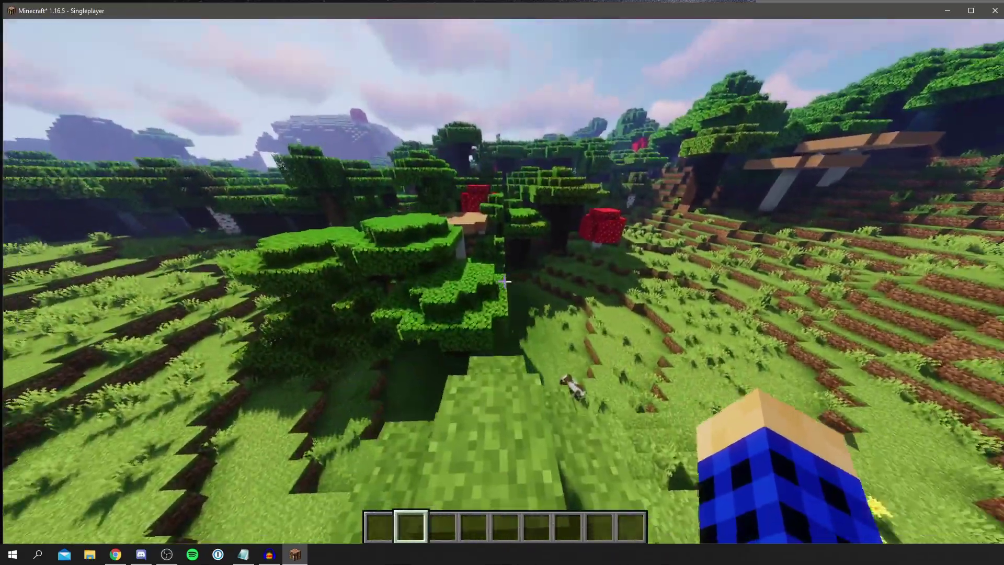
key(w)
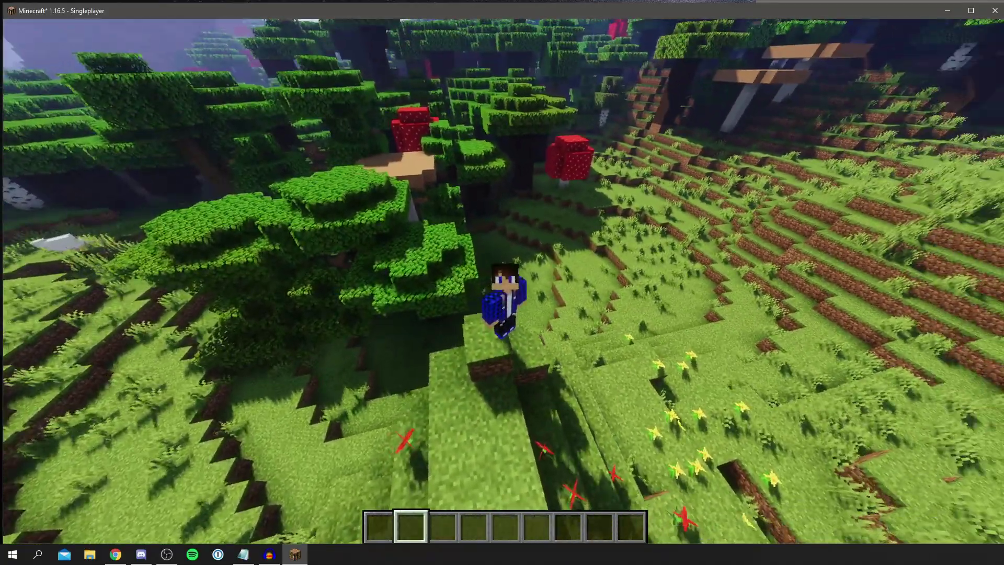
key(w)
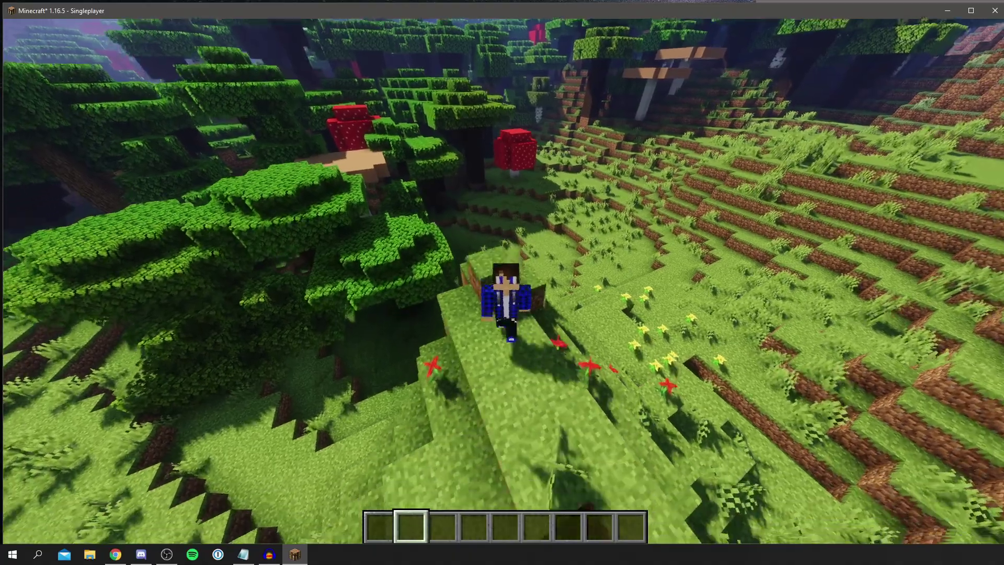